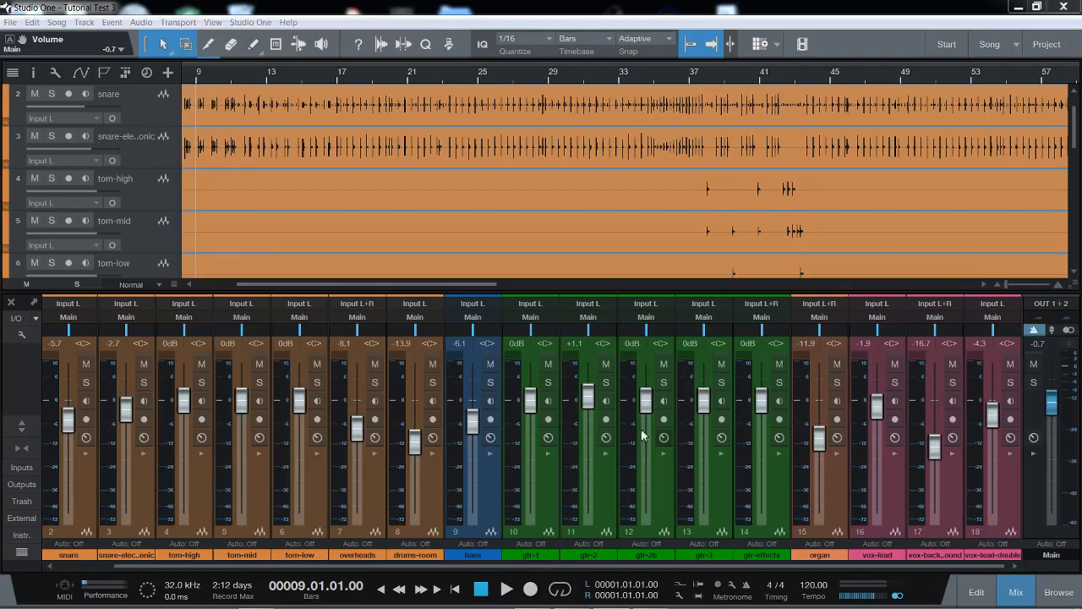
Step: Switch to the Zen Tour control panel and route USB Play channels 1 to 16 to AFX In 1 to 16
{"action": "mouse_move", "coordinate": [603, 600]}
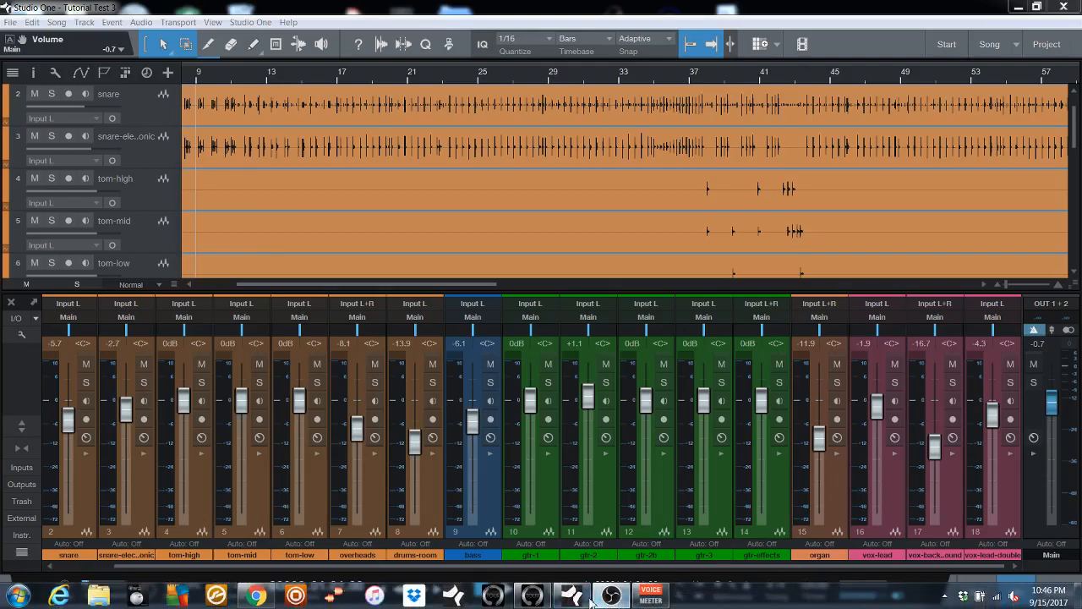
{"action": "left_click", "coordinate": [532, 597]}
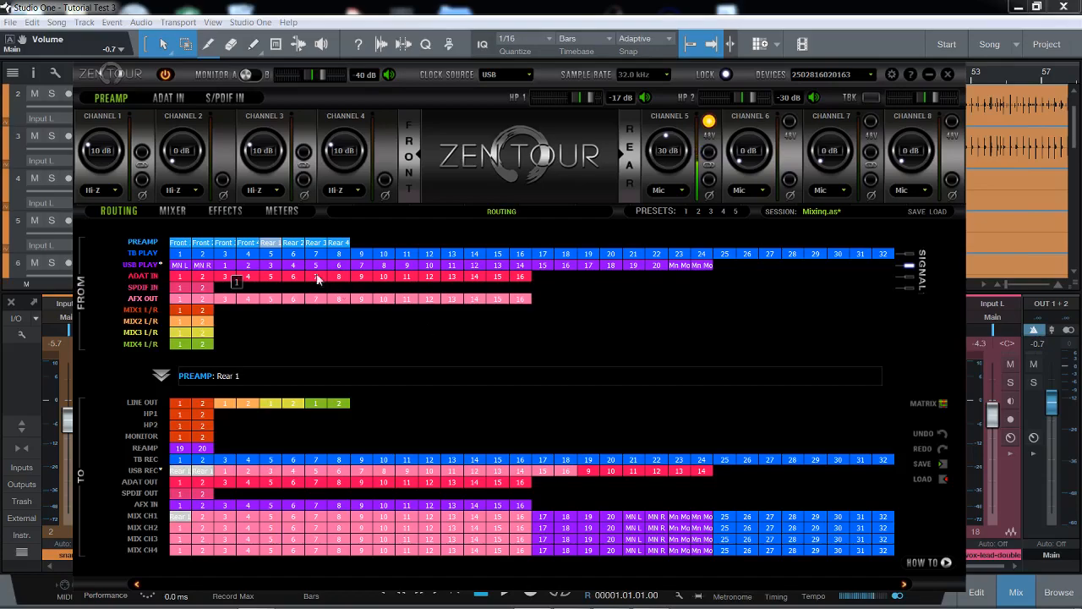
{"action": "left_click", "coordinate": [307, 327]}
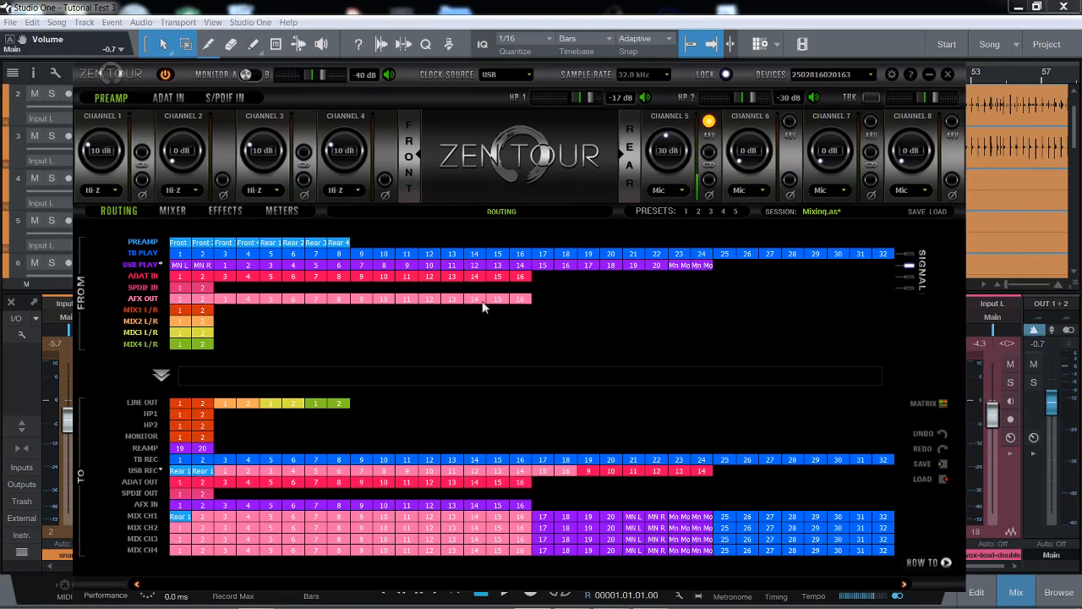
{"action": "left_click", "coordinate": [227, 265]}
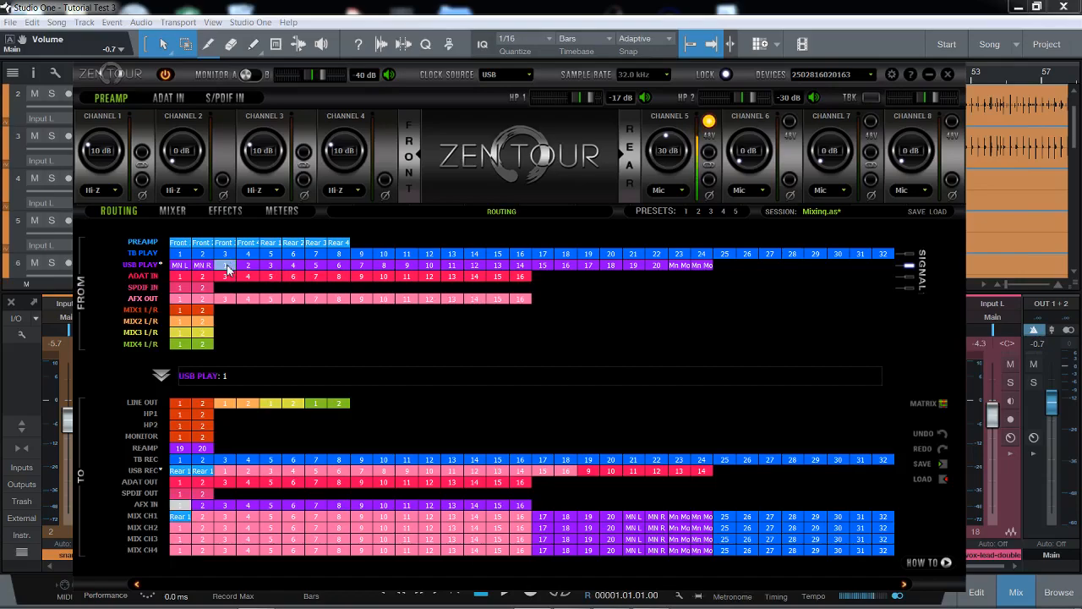
{"action": "left_click", "coordinate": [560, 266], "text": "shift"}
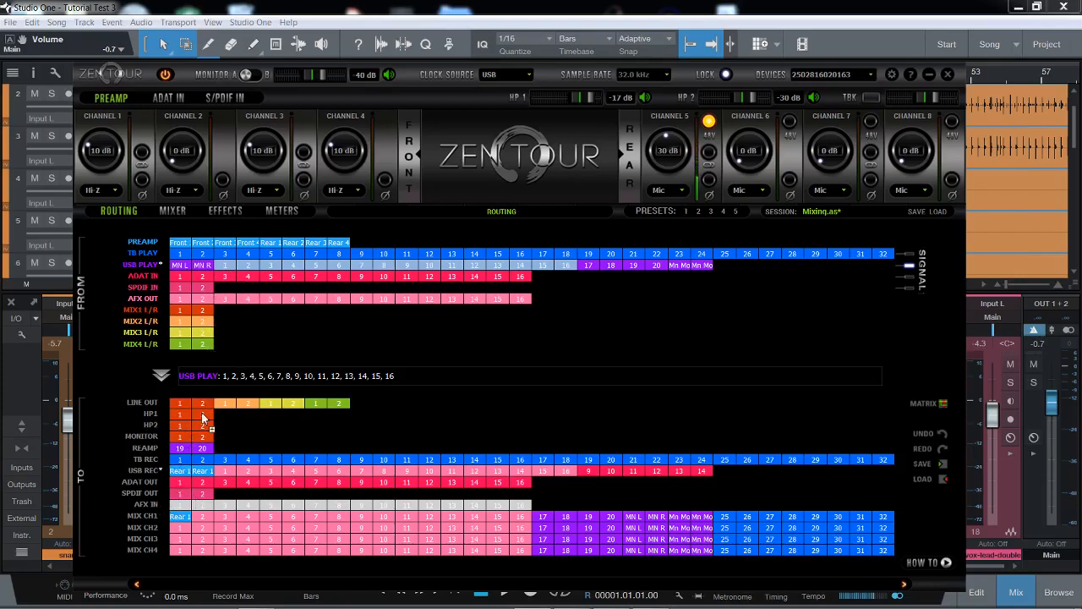
{"action": "left_click", "coordinate": [178, 505]}
{"action": "left_click_drag", "start_coordinate": [176, 506], "coordinate": [177, 506]}
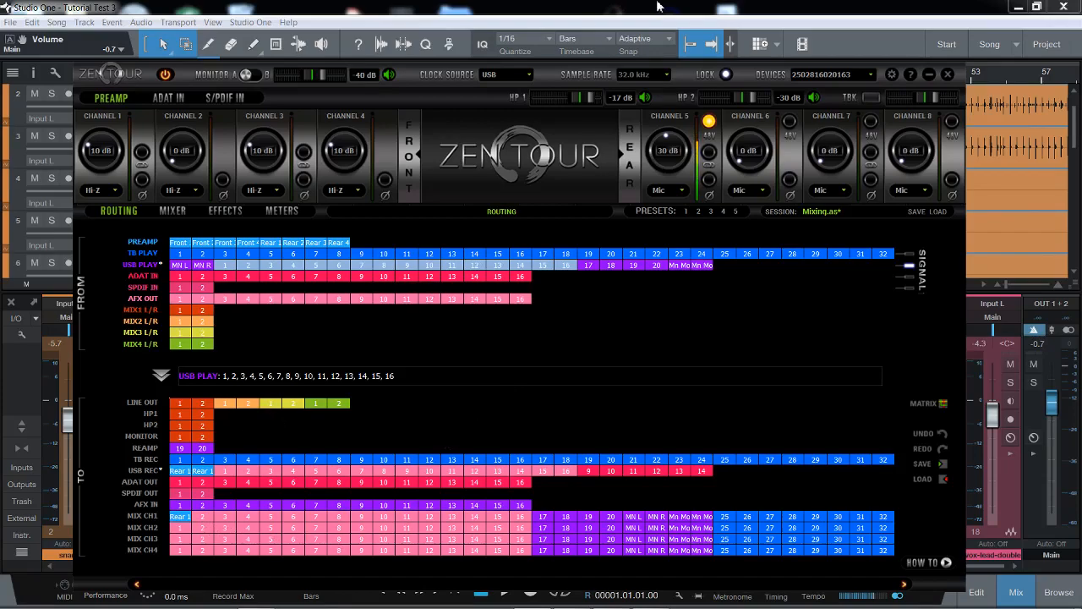
Step: Return to Studio One and open the Audio I/O Setup page of the song's setup
{"action": "left_click", "coordinate": [681, 11]}
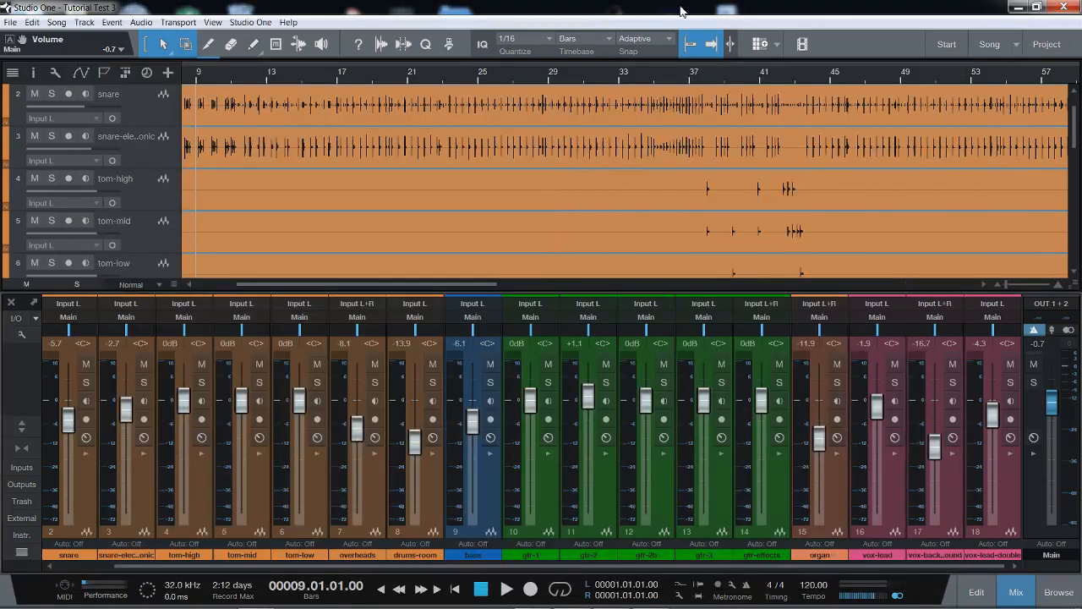
{"action": "left_click", "coordinate": [254, 23]}
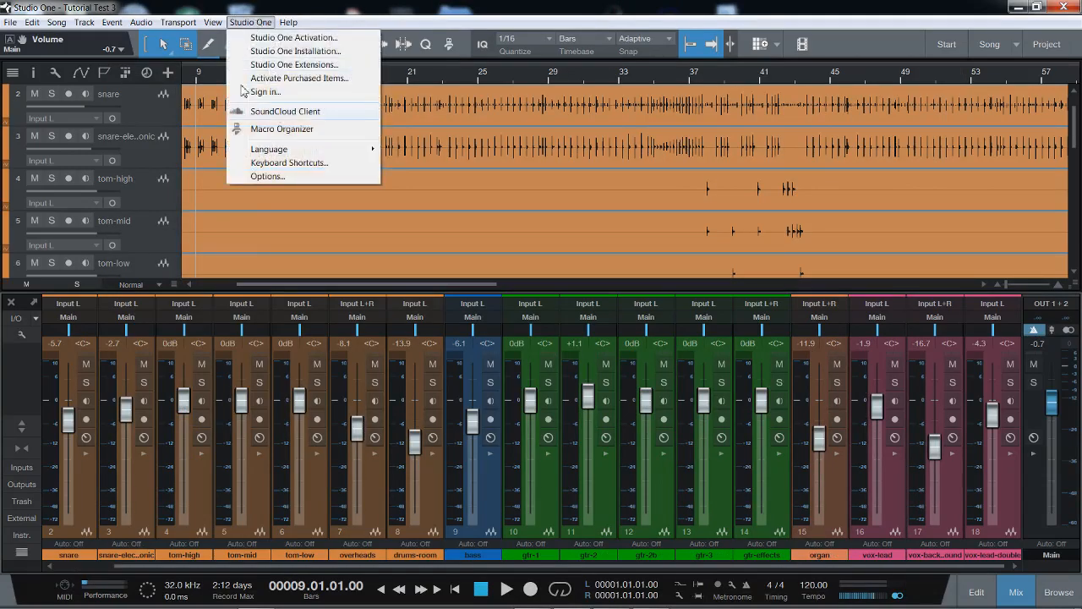
{"action": "left_click", "coordinate": [285, 175]}
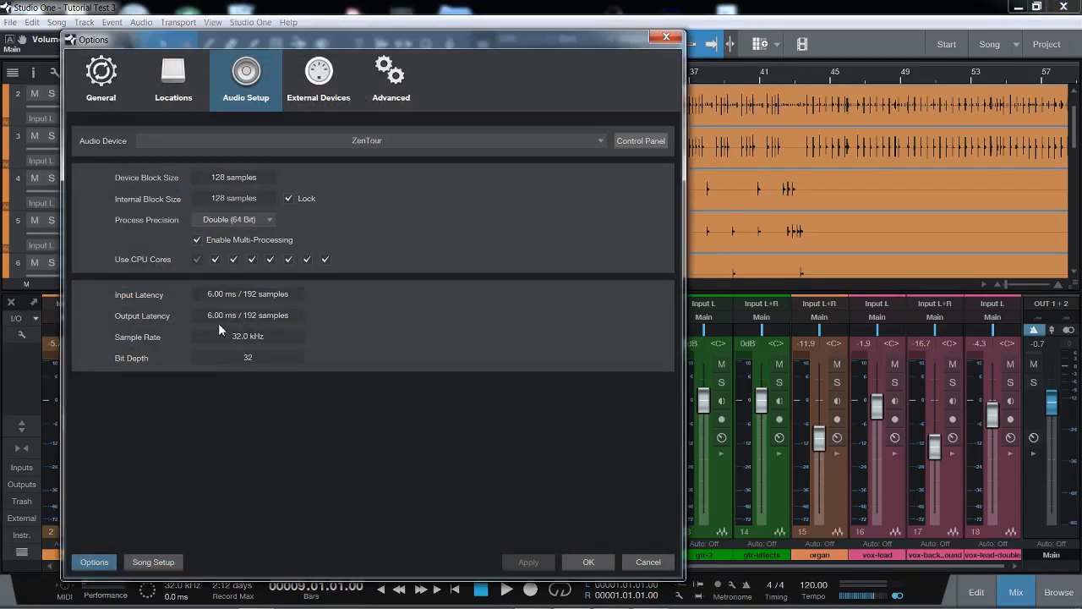
{"action": "left_click", "coordinate": [159, 563]}
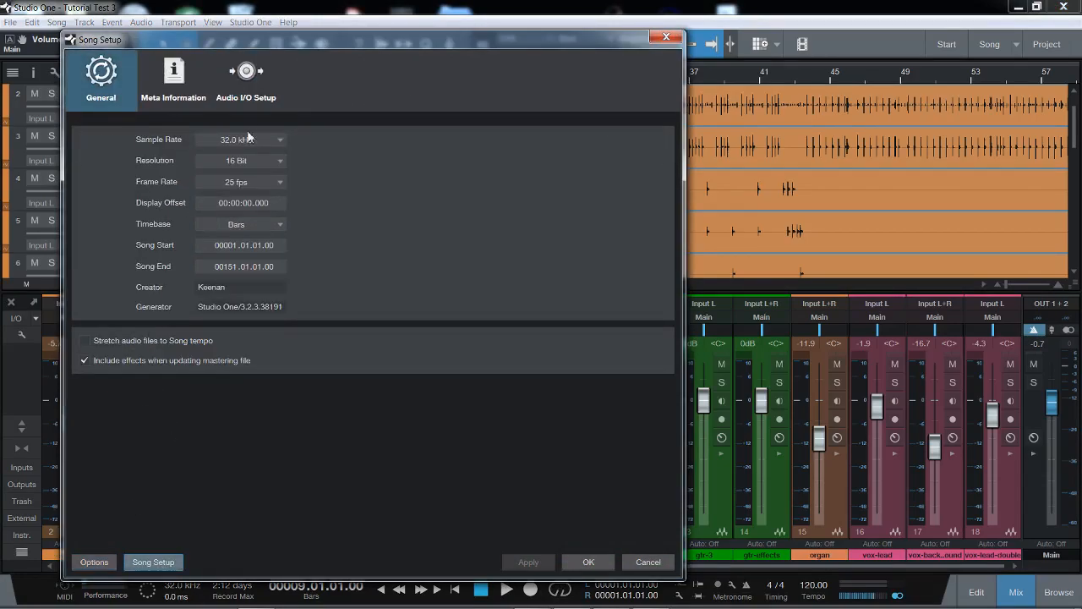
{"action": "left_click", "coordinate": [252, 98]}
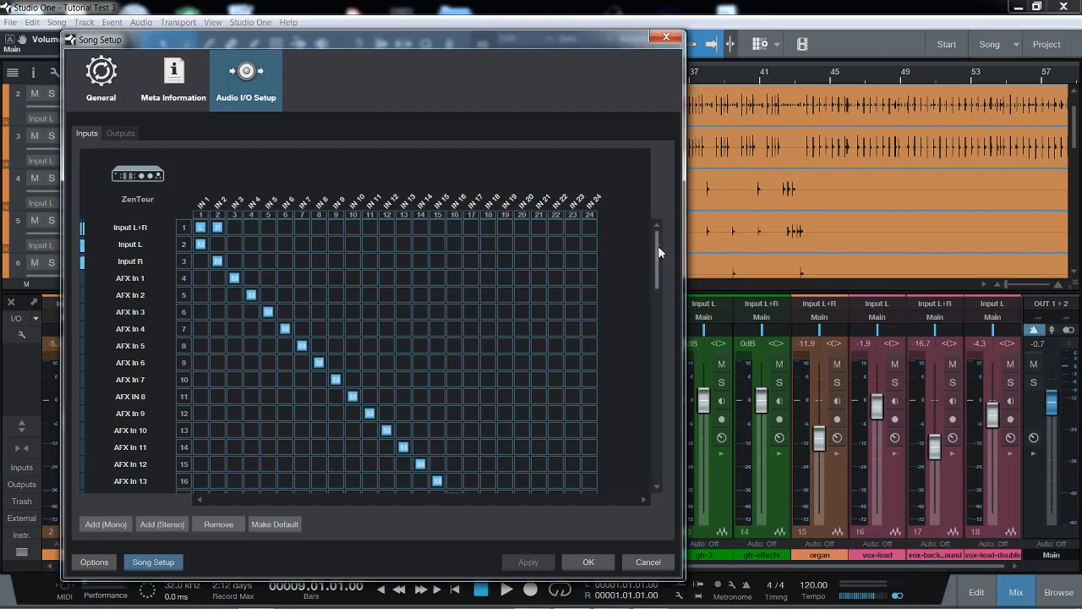
Step: Examine the input assignments for the AFX, guitar amp, Zen and stereo pair inputs
{"action": "mouse_move", "coordinate": [658, 245]}
{"action": "left_mouse_down"}
{"action": "mouse_move", "coordinate": [658, 261]}
{"action": "mouse_move", "coordinate": [656, 246]}
{"action": "left_mouse_up"}
{"action": "left_click_drag", "start_coordinate": [657, 248], "coordinate": [665, 283]}
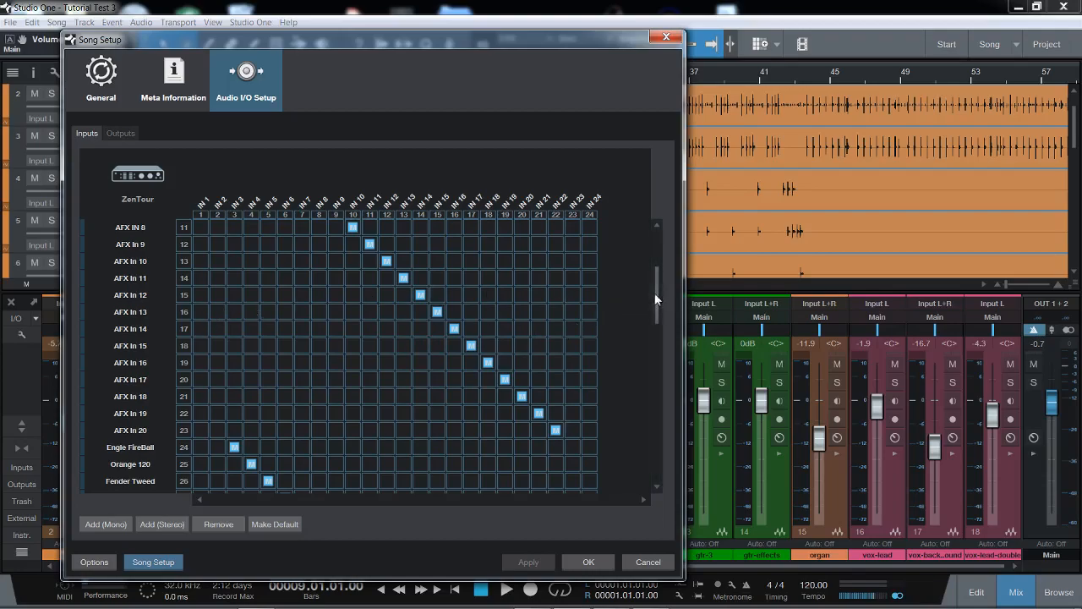
{"action": "scroll", "coordinate": [612, 319], "scroll_direction": "down", "scroll_amount": 3}
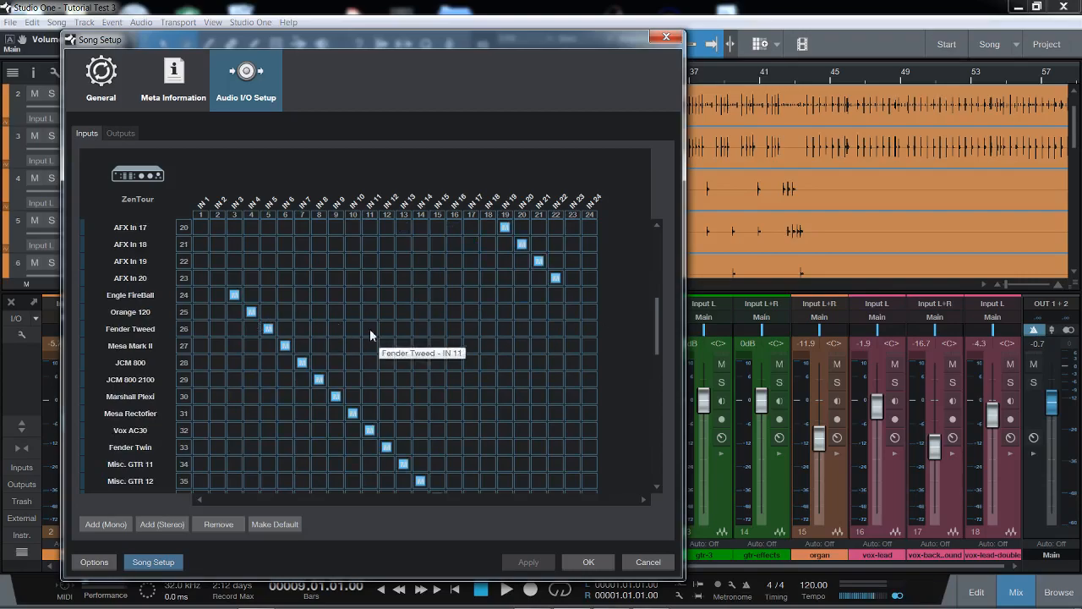
{"action": "scroll", "coordinate": [401, 345], "scroll_direction": "down", "scroll_amount": 1}
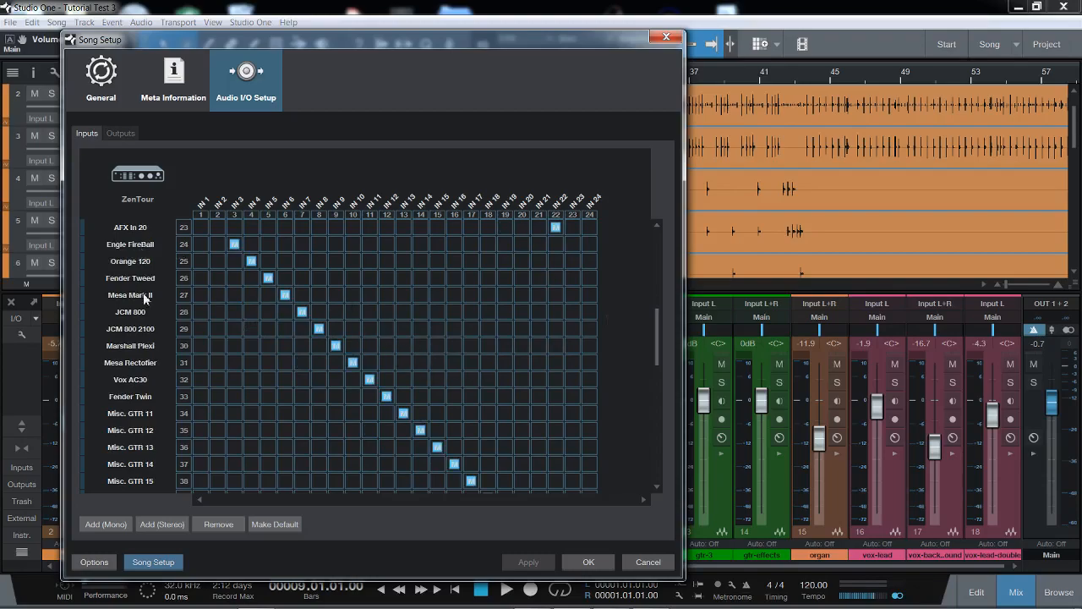
{"action": "scroll", "coordinate": [147, 264], "scroll_direction": "up", "scroll_amount": 1}
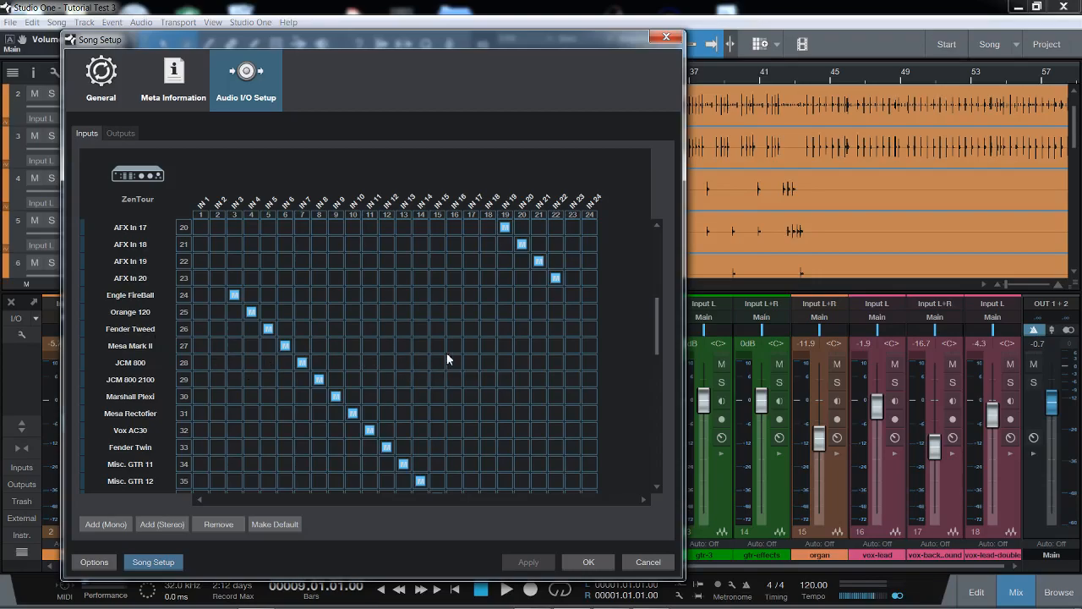
{"action": "scroll", "coordinate": [448, 358], "scroll_direction": "down", "scroll_amount": 5}
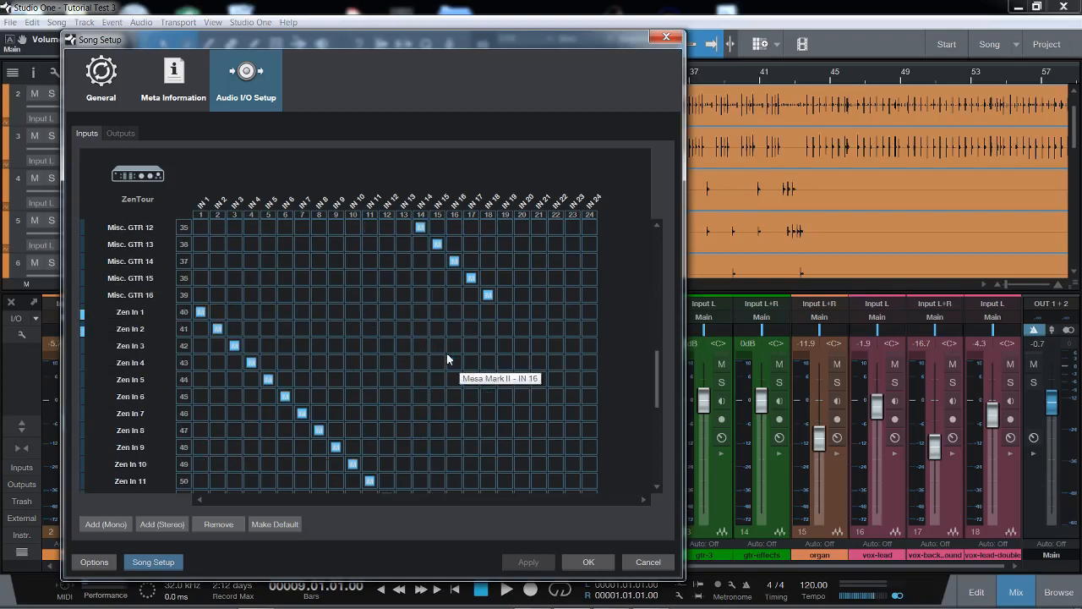
{"action": "scroll", "coordinate": [446, 358], "scroll_direction": "down", "scroll_amount": 1}
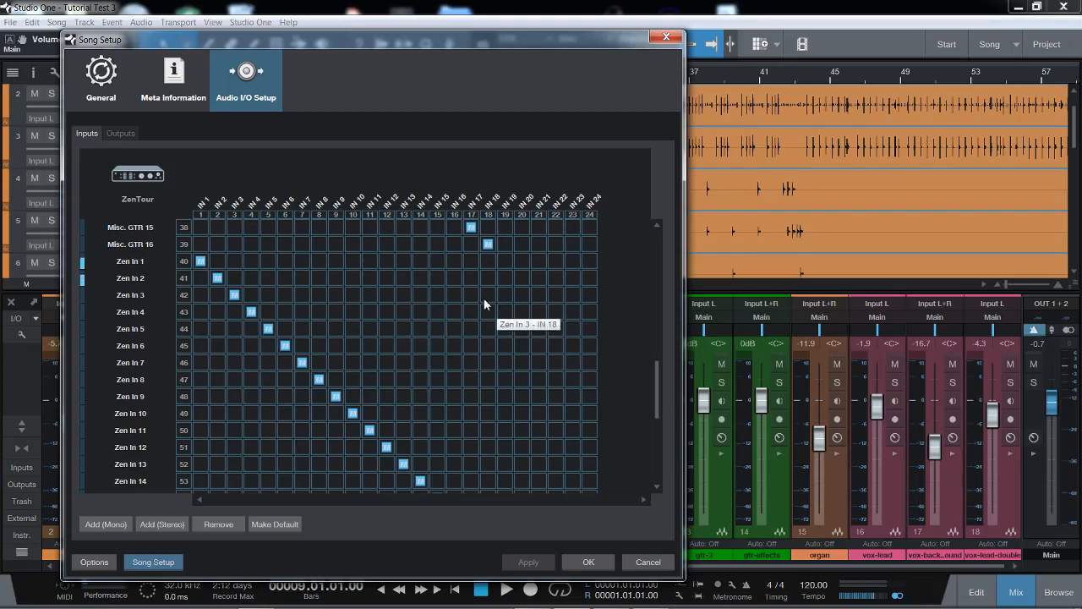
{"action": "scroll", "coordinate": [484, 298], "scroll_direction": "down", "scroll_amount": 1}
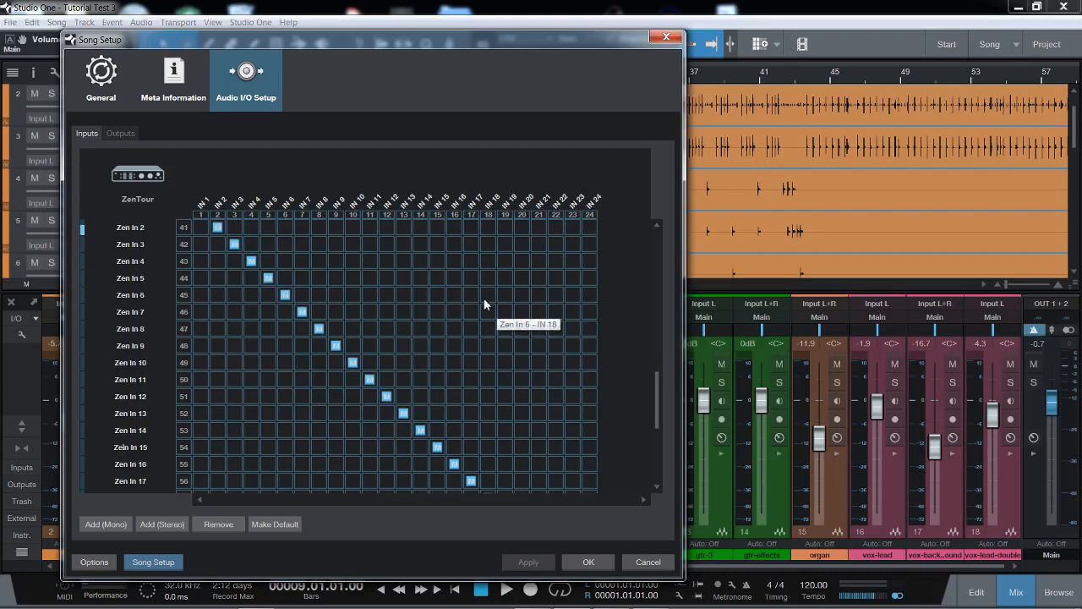
{"action": "scroll", "coordinate": [484, 298], "scroll_direction": "down", "scroll_amount": 1}
{"action": "scroll", "coordinate": [484, 304], "scroll_direction": "down", "scroll_amount": 1}
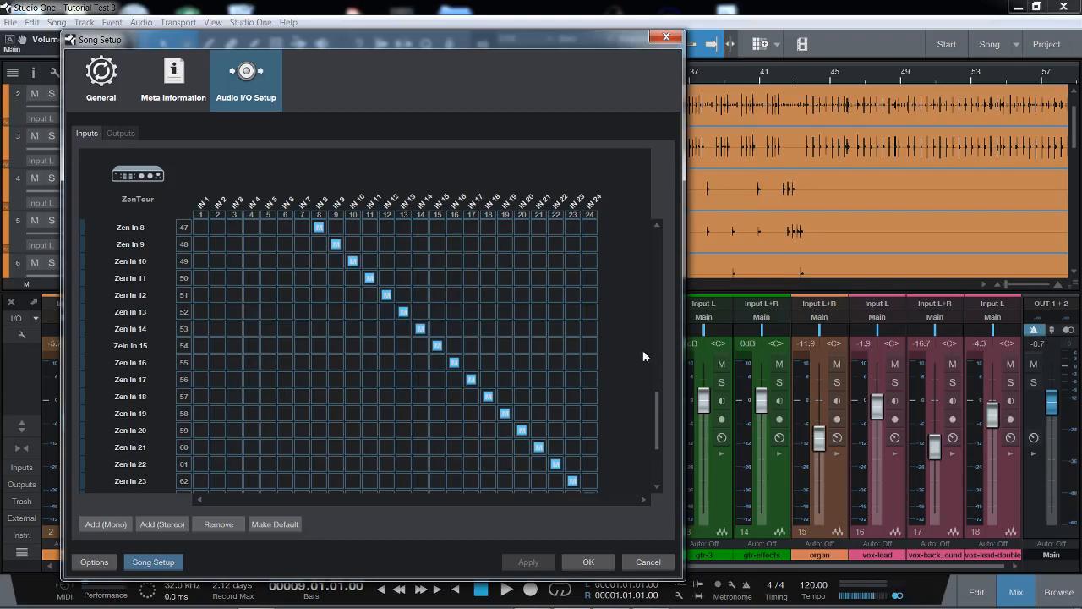
{"action": "scroll", "coordinate": [609, 357], "scroll_direction": "down", "scroll_amount": 3}
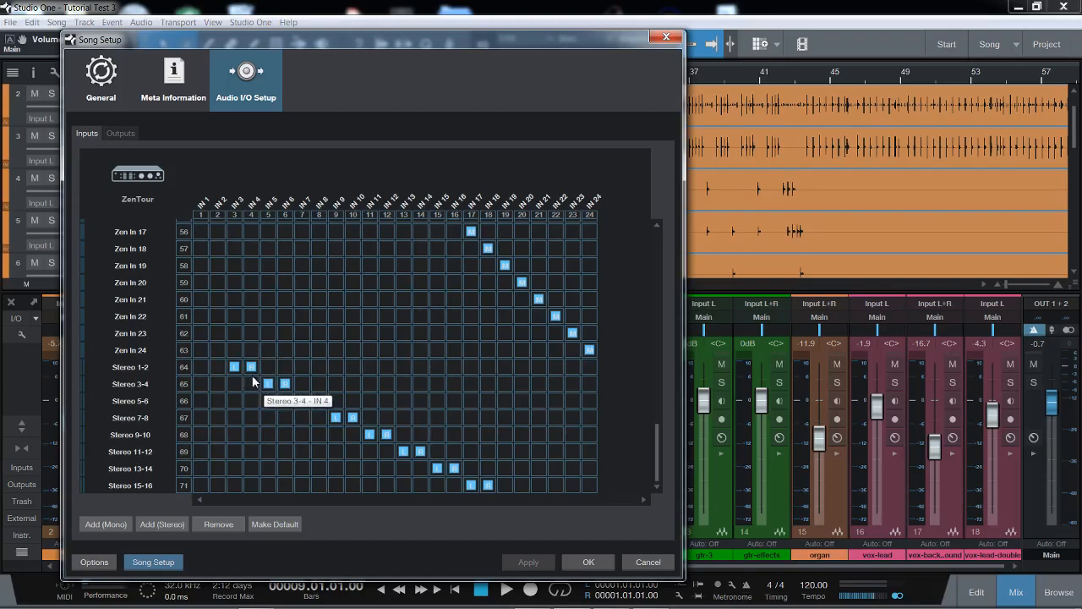
{"action": "left_click", "coordinate": [302, 401]}
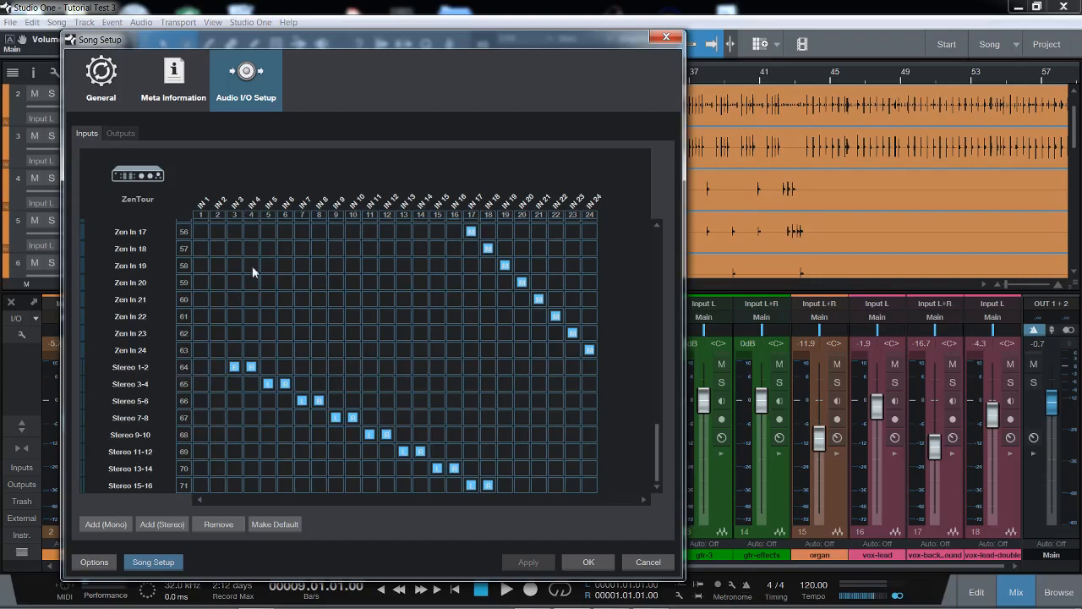
Step: Switch to the Zen Tour control panel to compare its routing matrix, and return to Studio One's input setup
{"action": "mouse_move", "coordinate": [649, 606]}
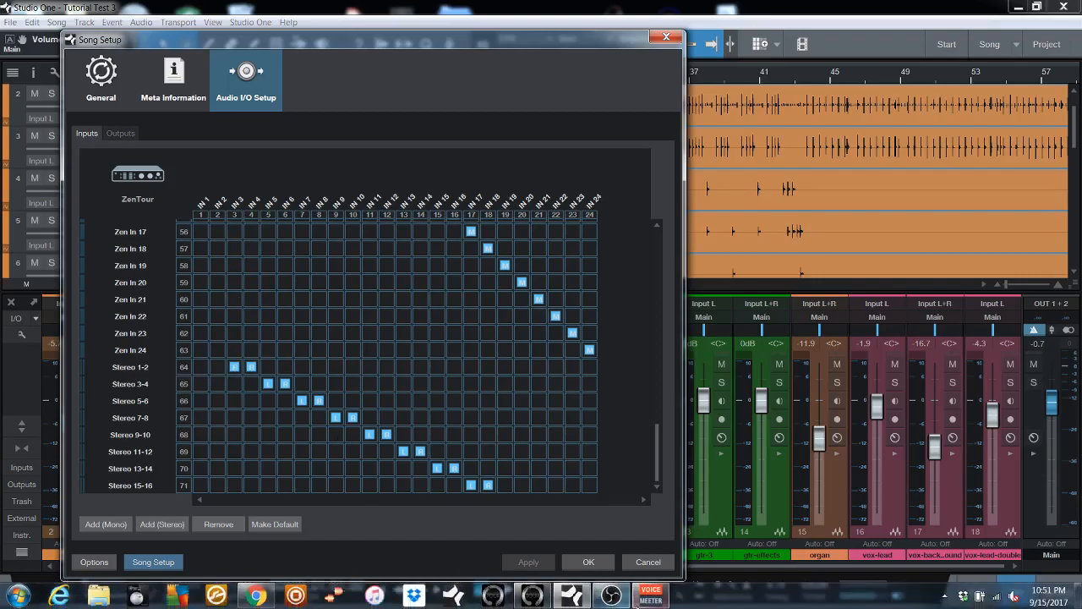
{"action": "left_click", "coordinate": [573, 597]}
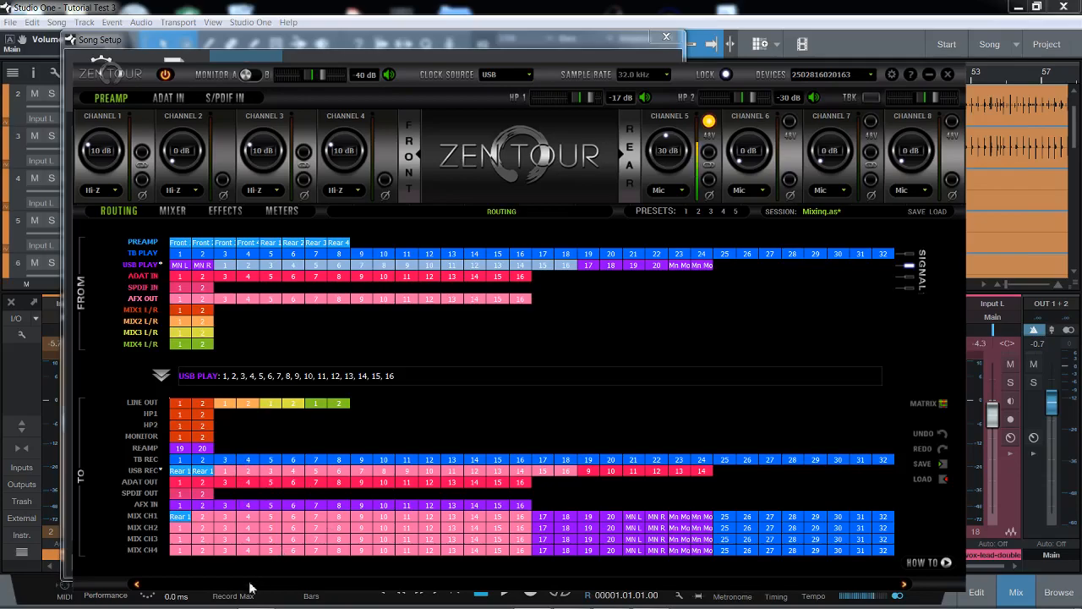
{"action": "mouse_move", "coordinate": [256, 597]}
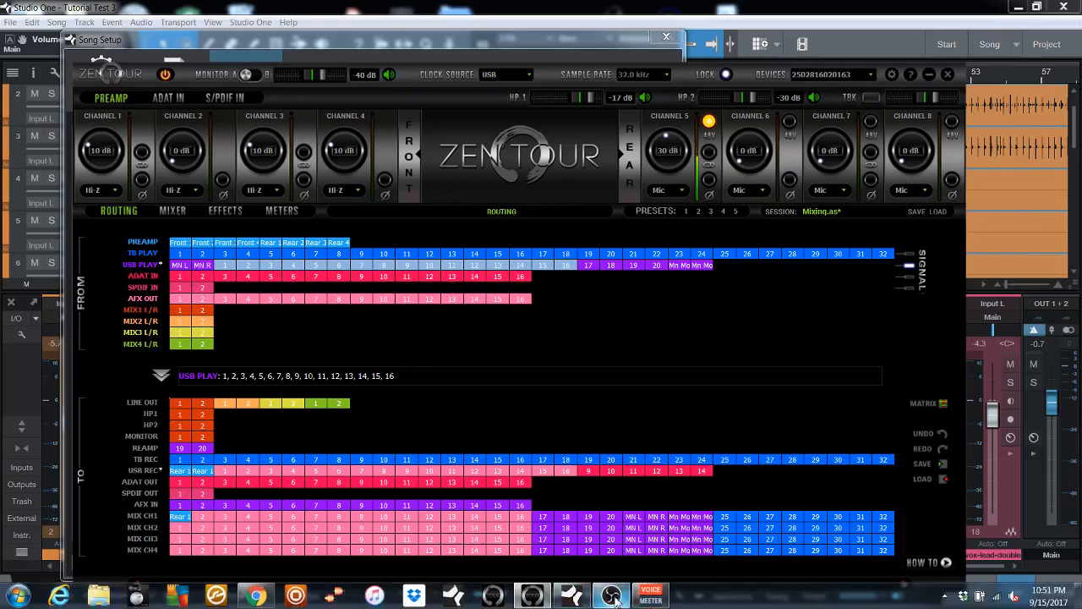
{"action": "left_click", "coordinate": [573, 597]}
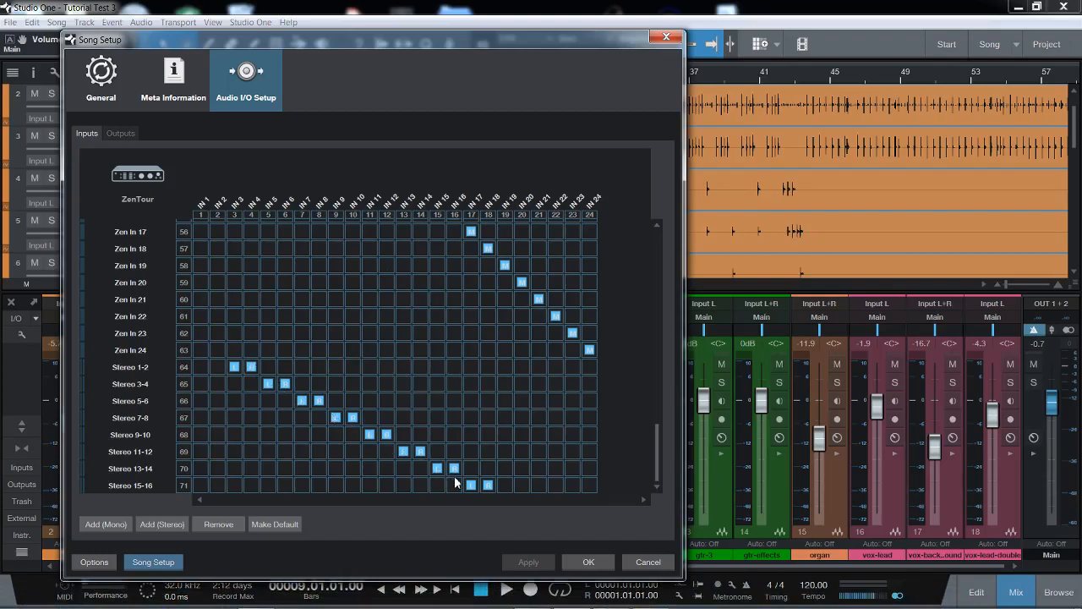
Step: Examine the output assignments from Main and AFX Out through the Stereo 15-16 pair, and close the song setup
{"action": "left_click", "coordinate": [127, 133]}
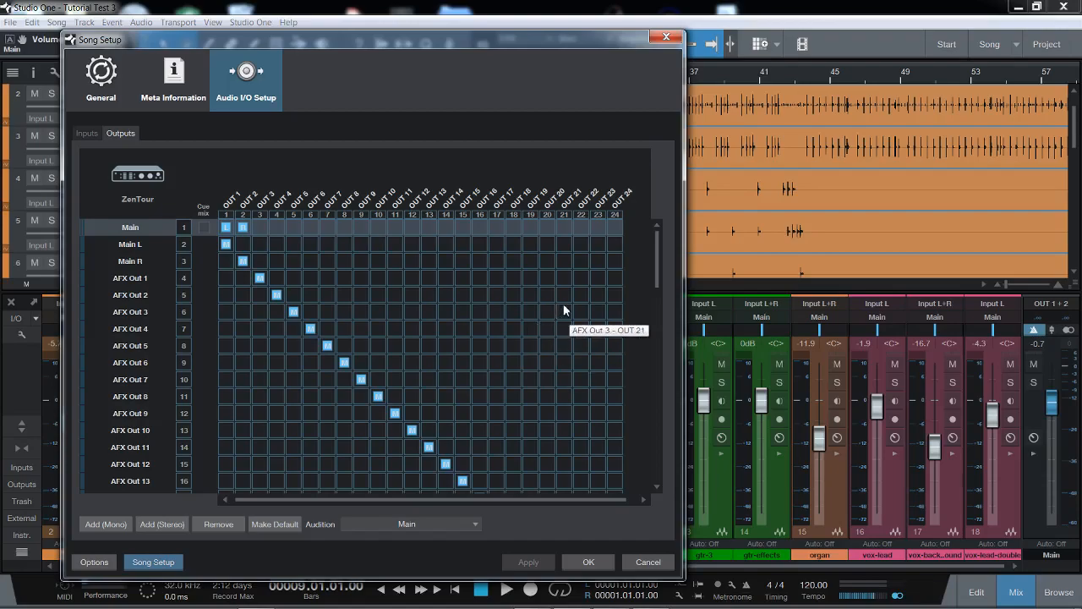
{"action": "scroll", "coordinate": [564, 304], "scroll_direction": "down", "scroll_amount": 1}
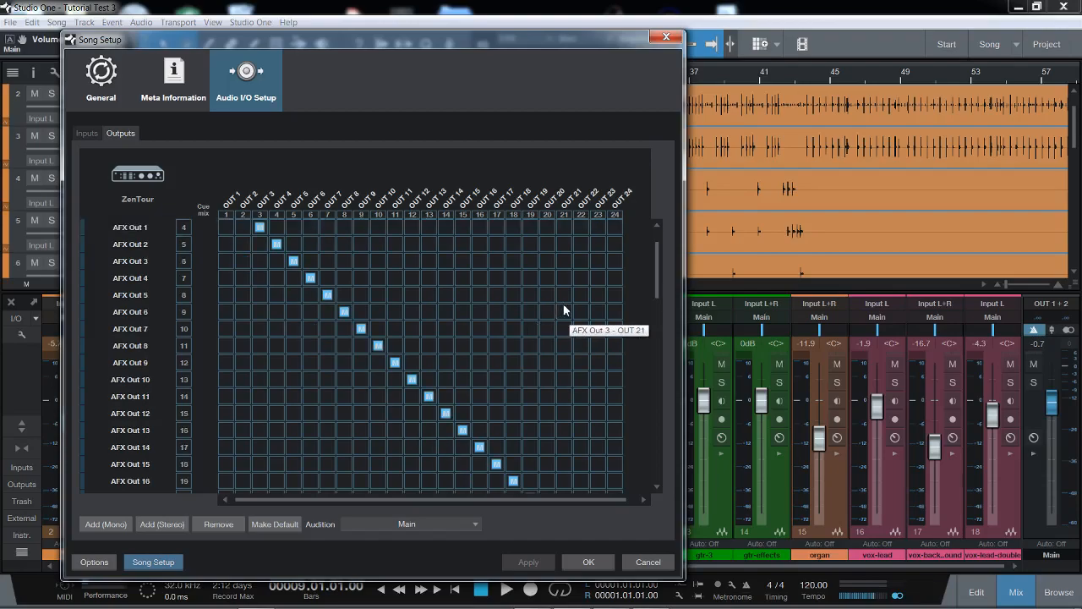
{"action": "scroll", "coordinate": [564, 305], "scroll_direction": "down", "scroll_amount": 5}
{"action": "scroll", "coordinate": [564, 303], "scroll_direction": "down", "scroll_amount": 3}
{"action": "scroll", "coordinate": [564, 306], "scroll_direction": "down", "scroll_amount": 6}
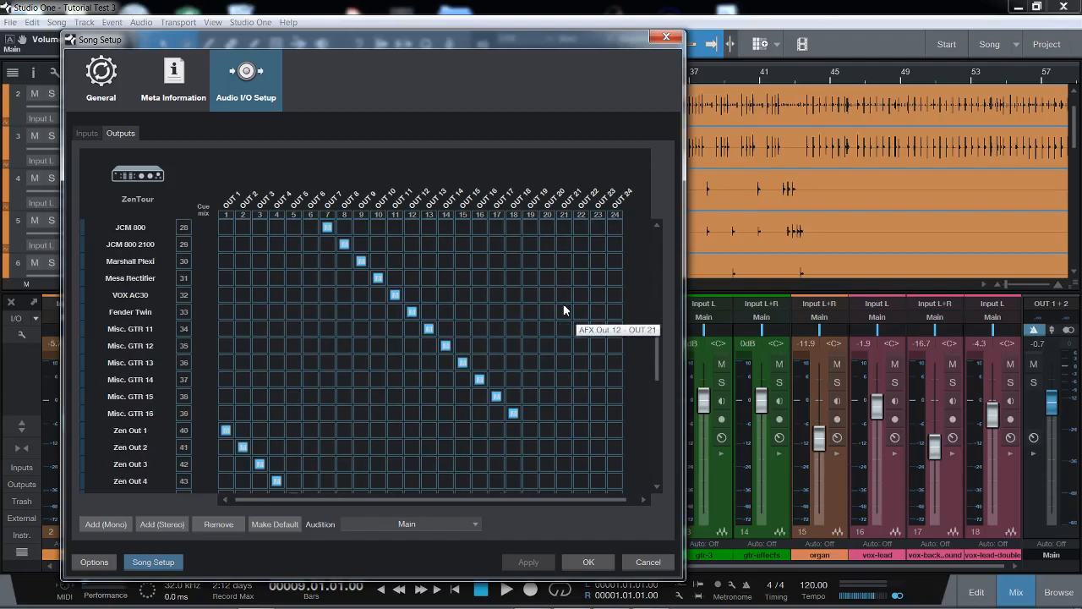
{"action": "scroll", "coordinate": [563, 303], "scroll_direction": "down", "scroll_amount": 5}
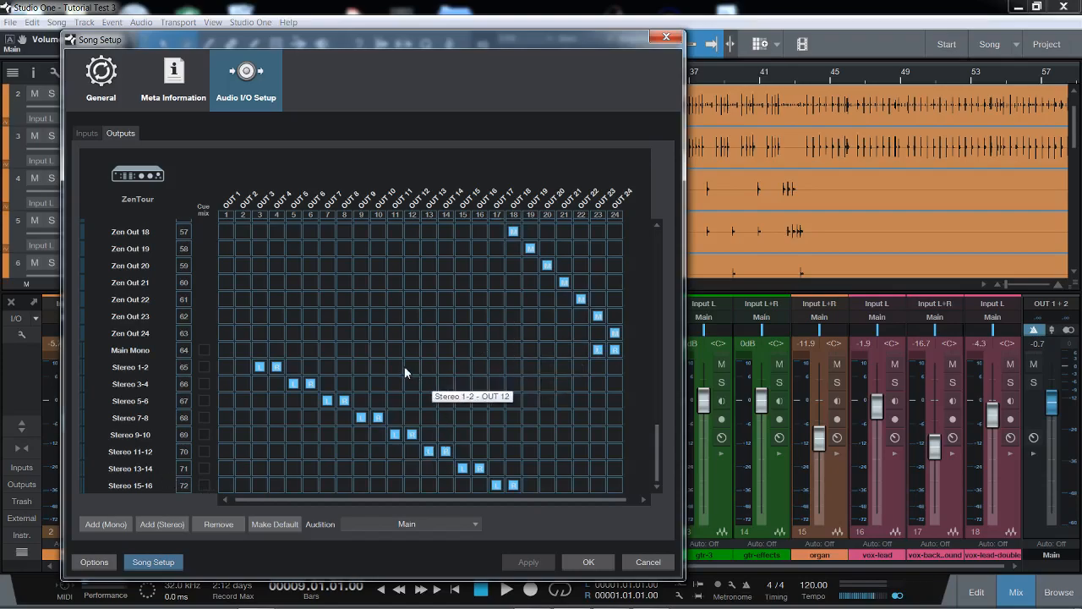
{"action": "scroll", "coordinate": [428, 421], "scroll_direction": "up", "scroll_amount": 7}
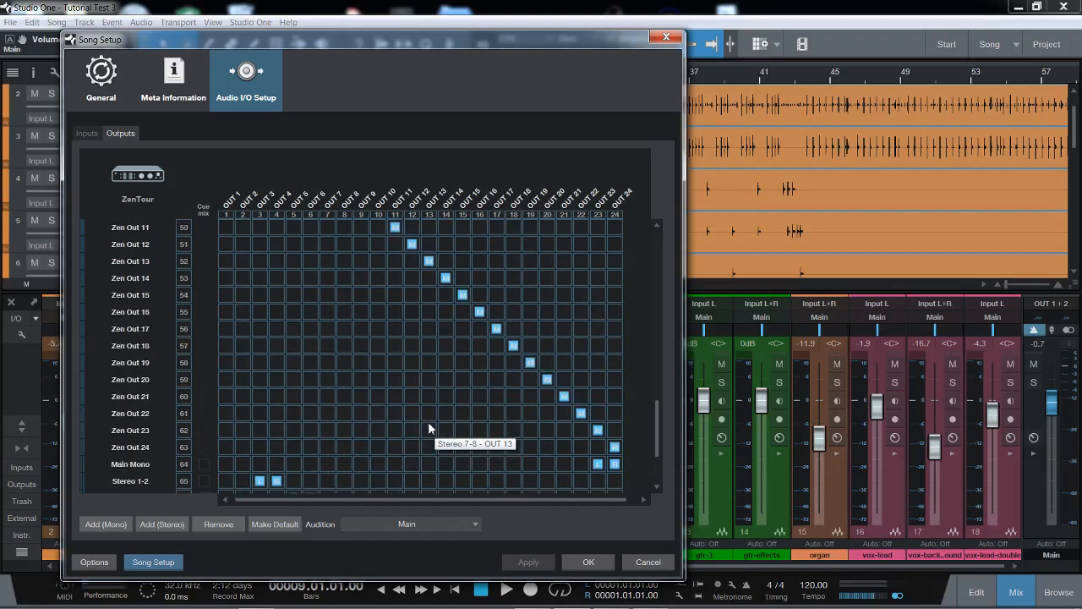
{"action": "scroll", "coordinate": [428, 421], "scroll_direction": "down", "scroll_amount": 7}
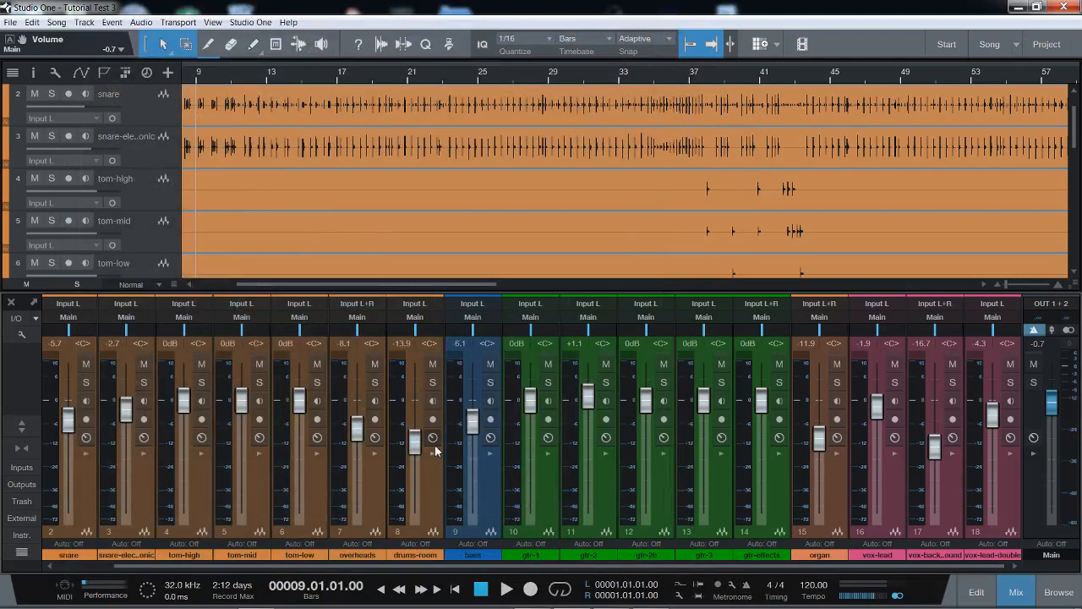
Step: Select all drum channels from kick through drums-room in the mixer and add a bus for the selected channels
{"action": "left_click", "coordinate": [426, 478]}
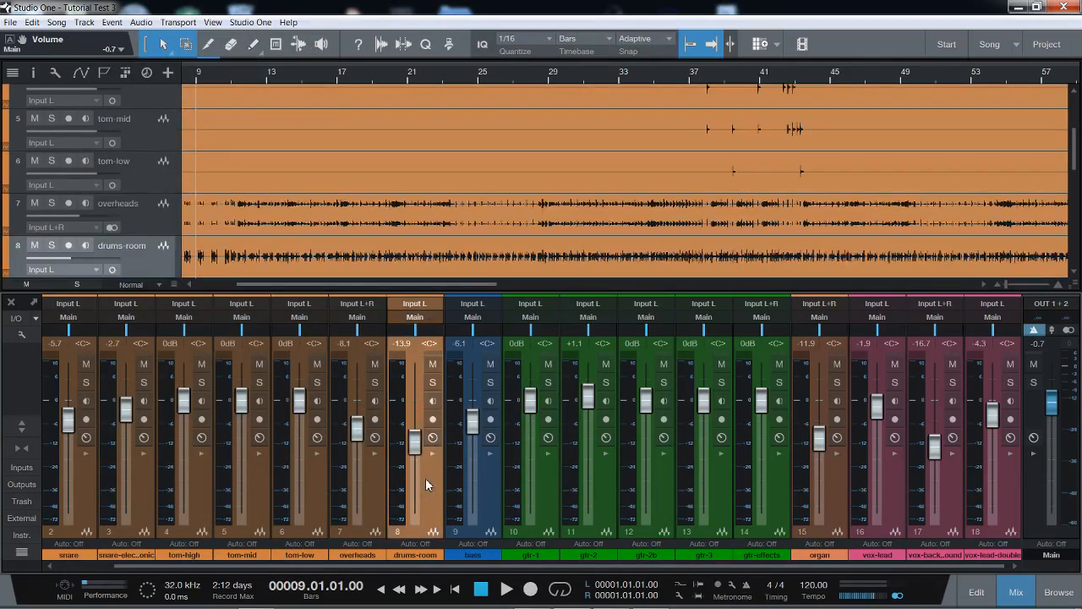
{"action": "left_click", "coordinate": [87, 482]}
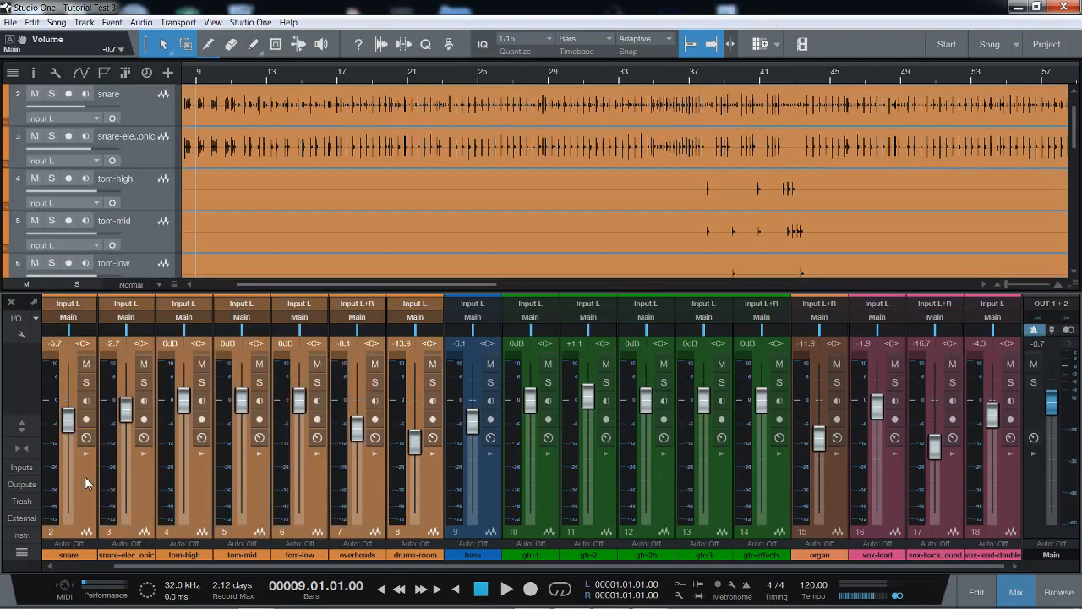
{"action": "scroll", "coordinate": [245, 526], "scroll_direction": "left", "scroll_amount": 1}
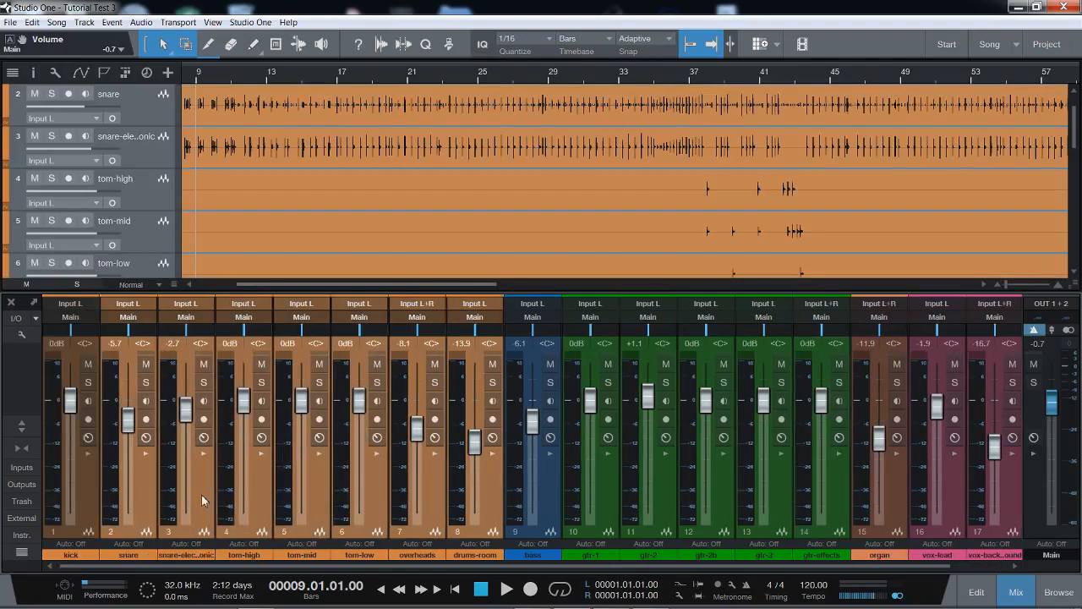
{"action": "left_click", "coordinate": [93, 488]}
{"action": "right_click", "coordinate": [92, 488]}
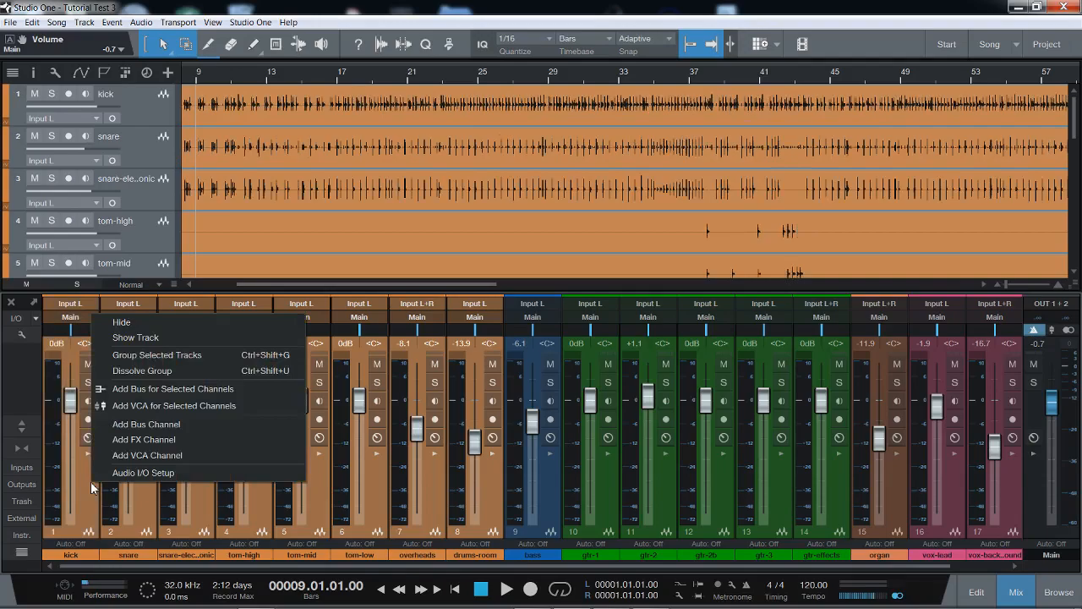
{"action": "left_click", "coordinate": [181, 389]}
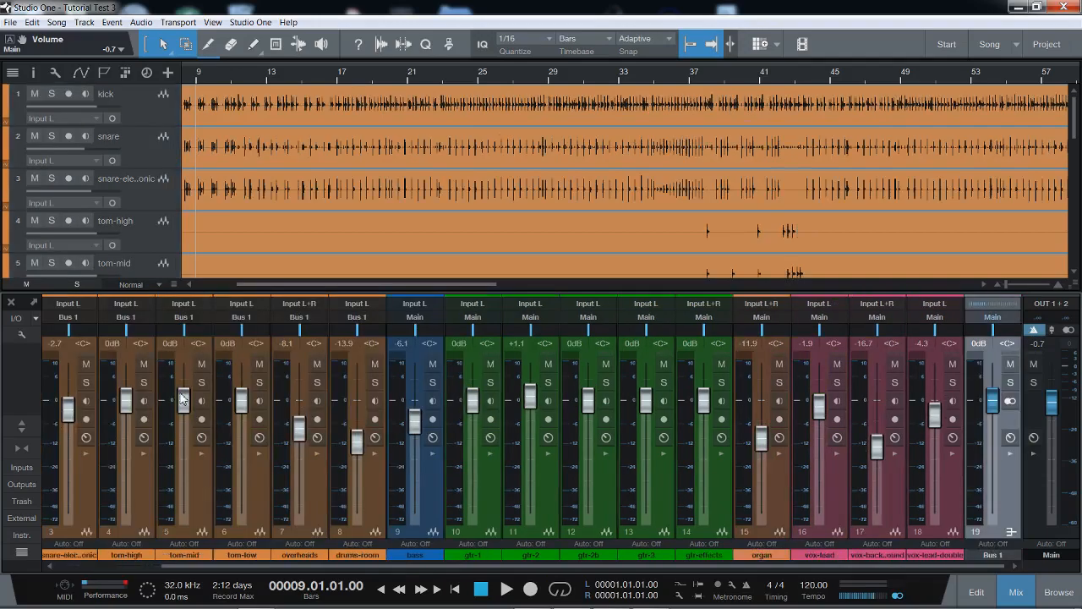
Step: Insert the PreSonus Pipeline Stereo effect on Bus 1 and move its window clear of the track list
{"action": "left_click", "coordinate": [1012, 454]}
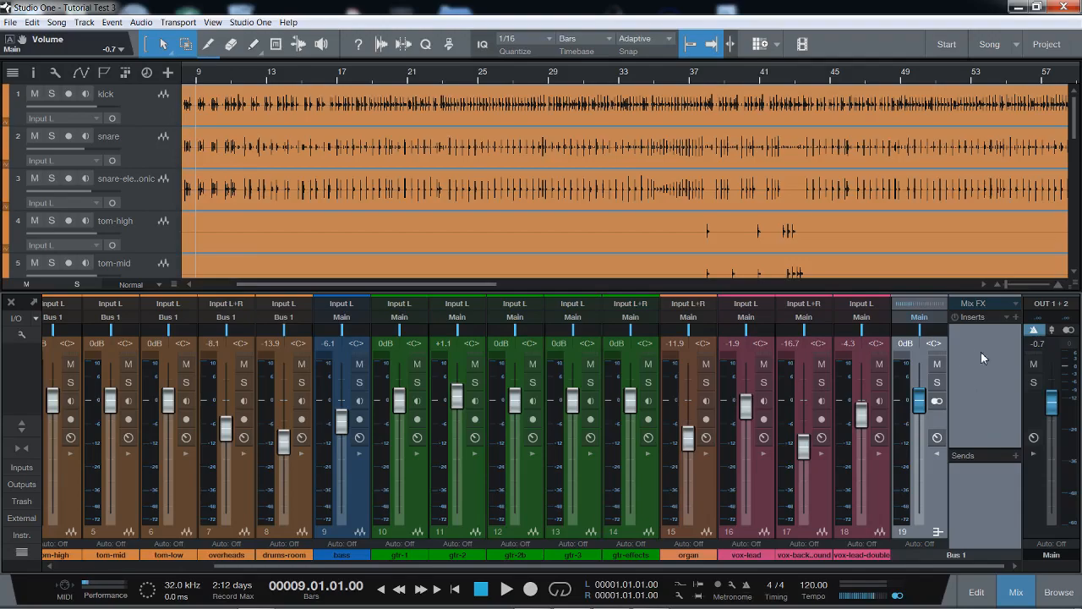
{"action": "left_click", "coordinate": [1017, 318]}
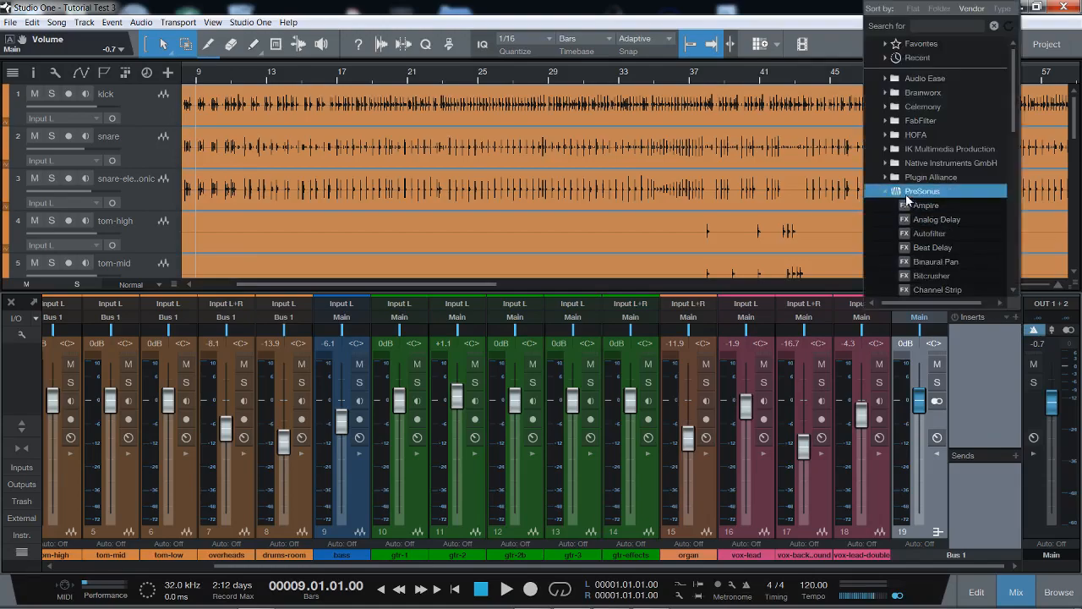
{"action": "scroll", "coordinate": [927, 251], "scroll_direction": "down", "scroll_amount": 6}
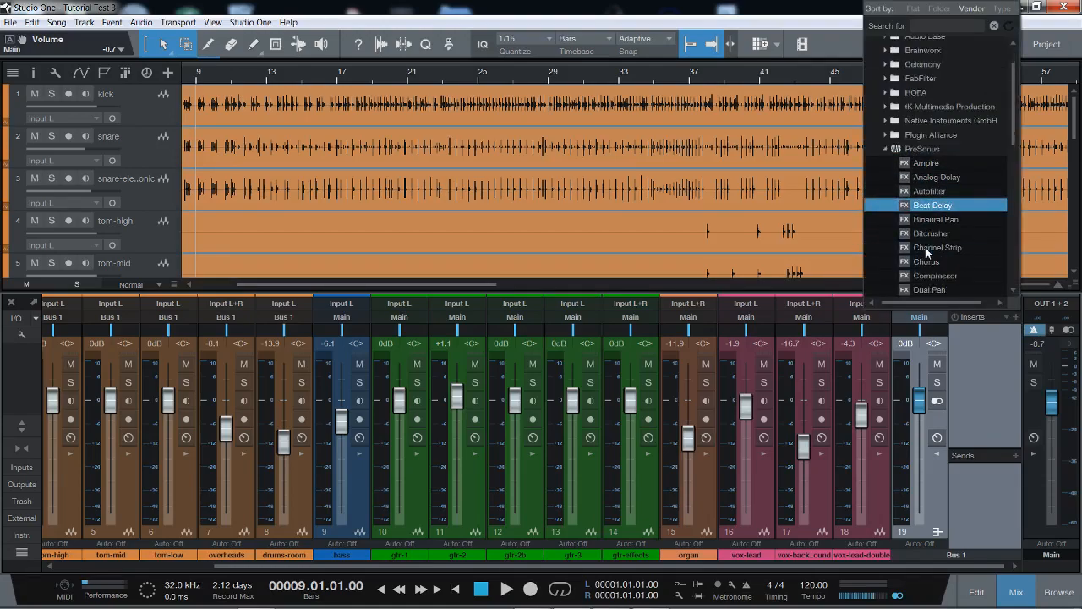
{"action": "scroll", "coordinate": [927, 251], "scroll_direction": "down", "scroll_amount": 3}
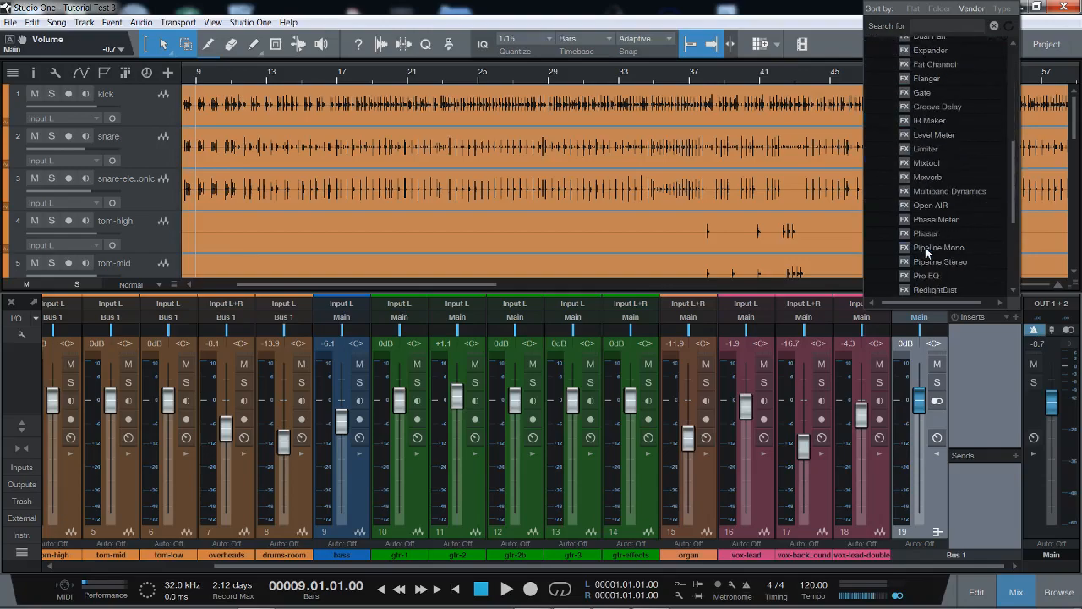
{"action": "left_click", "coordinate": [925, 220]}
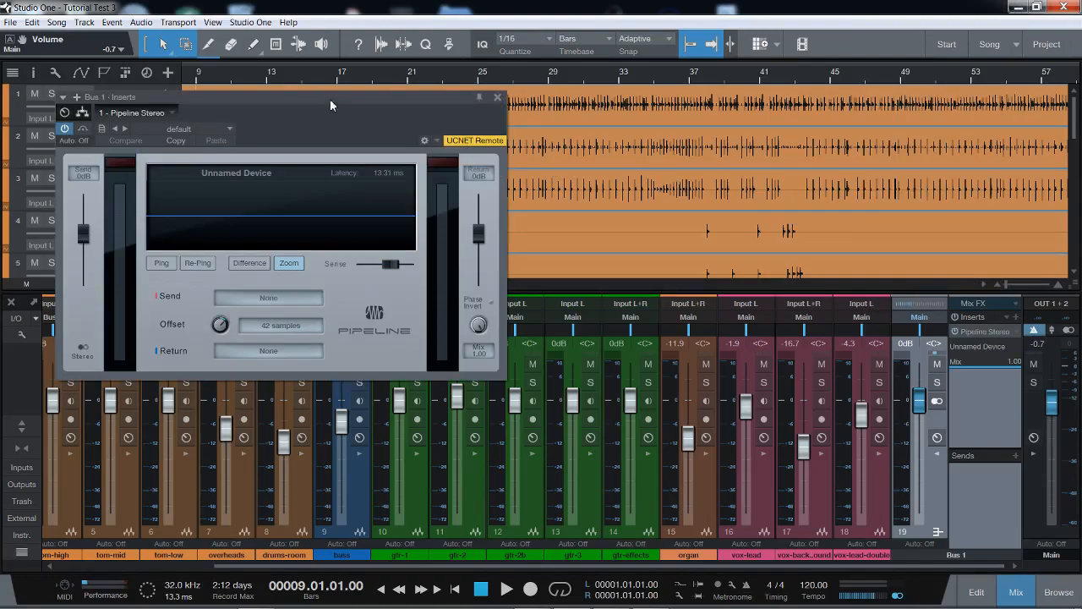
{"action": "left_click_drag", "start_coordinate": [330, 99], "coordinate": [722, 47]}
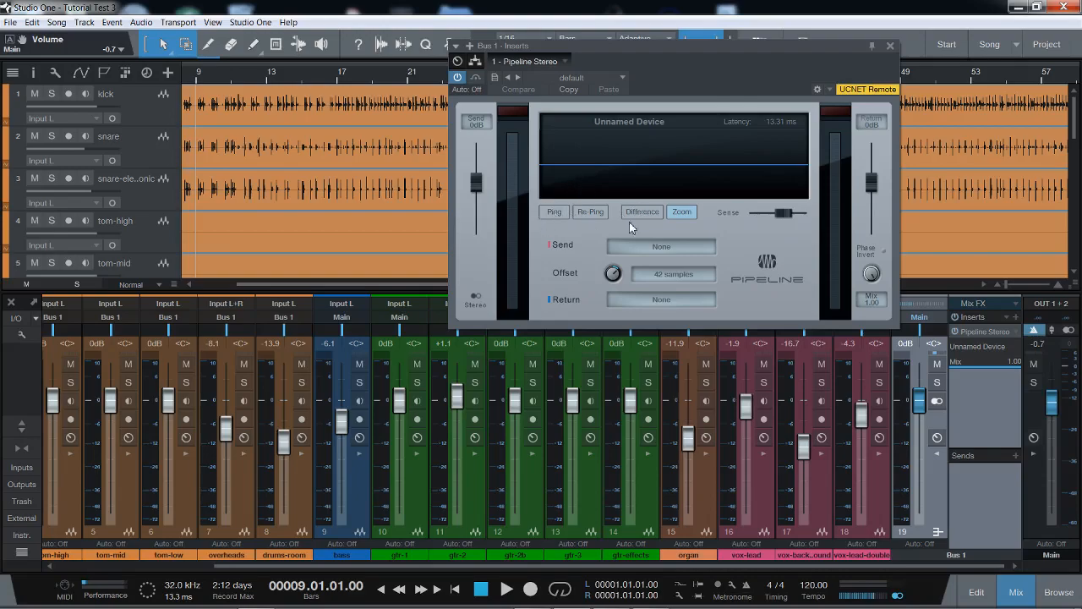
Step: Turn on Pipeline's ping signal and load the AFX 15-16 preset from the Stereo Mixing presets
{"action": "left_click", "coordinate": [559, 218]}
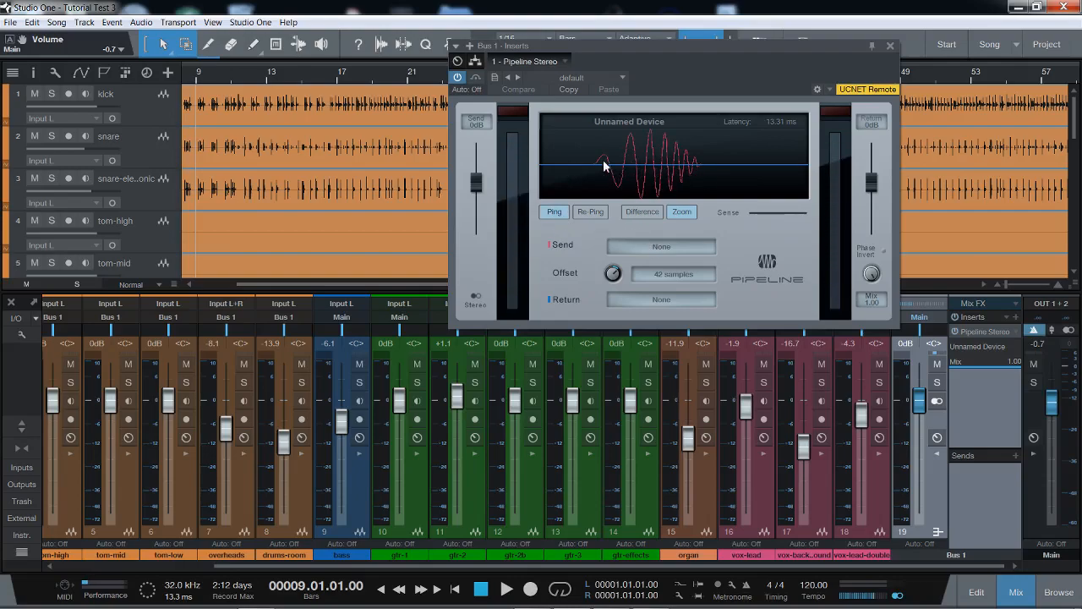
{"action": "left_click", "coordinate": [621, 78]}
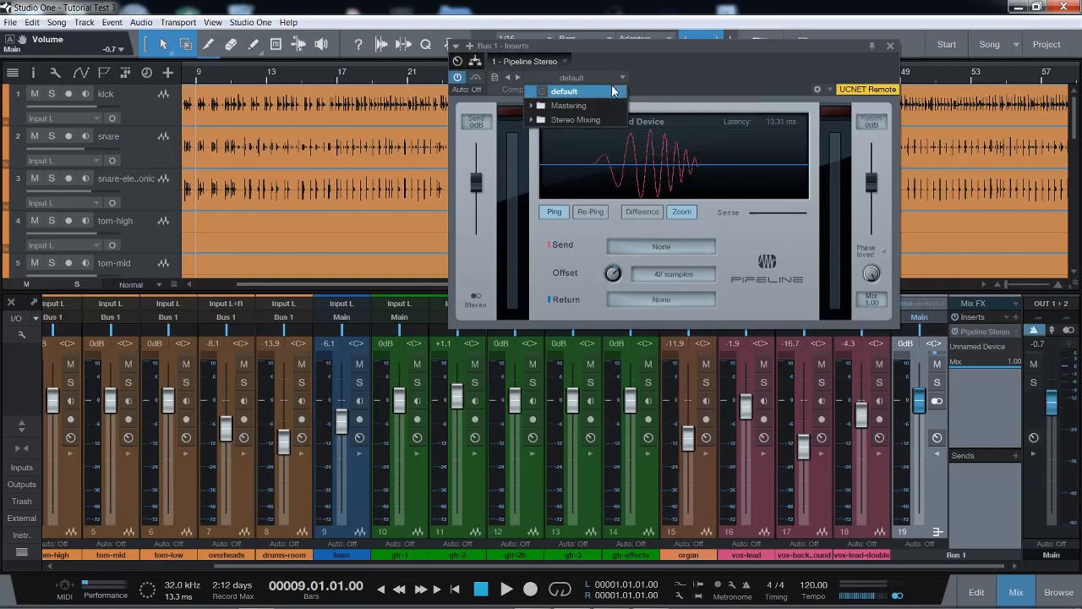
{"action": "left_click", "coordinate": [570, 127]}
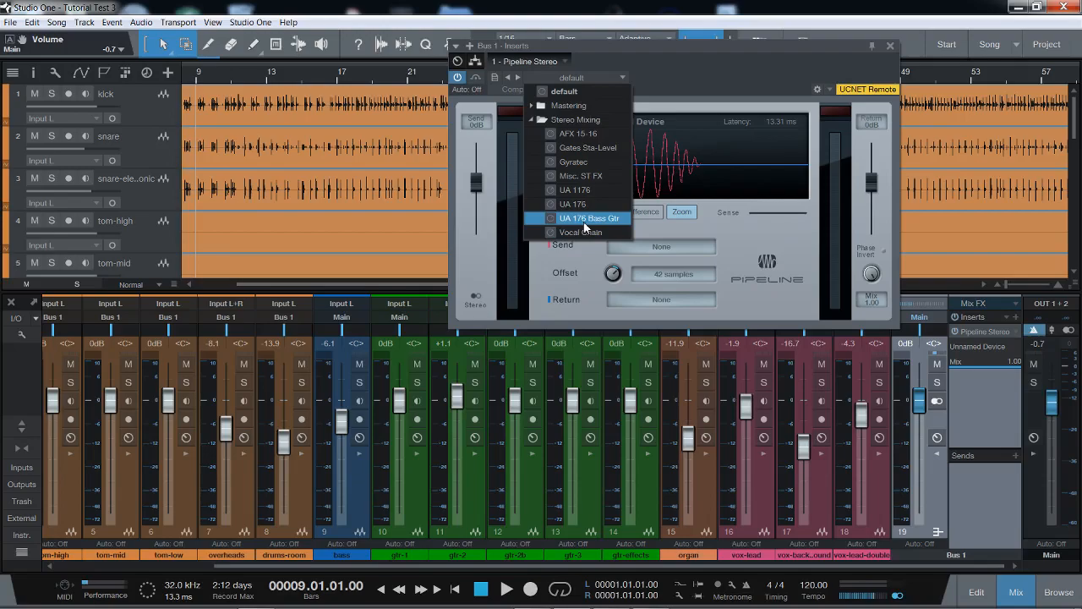
{"action": "left_click", "coordinate": [583, 143]}
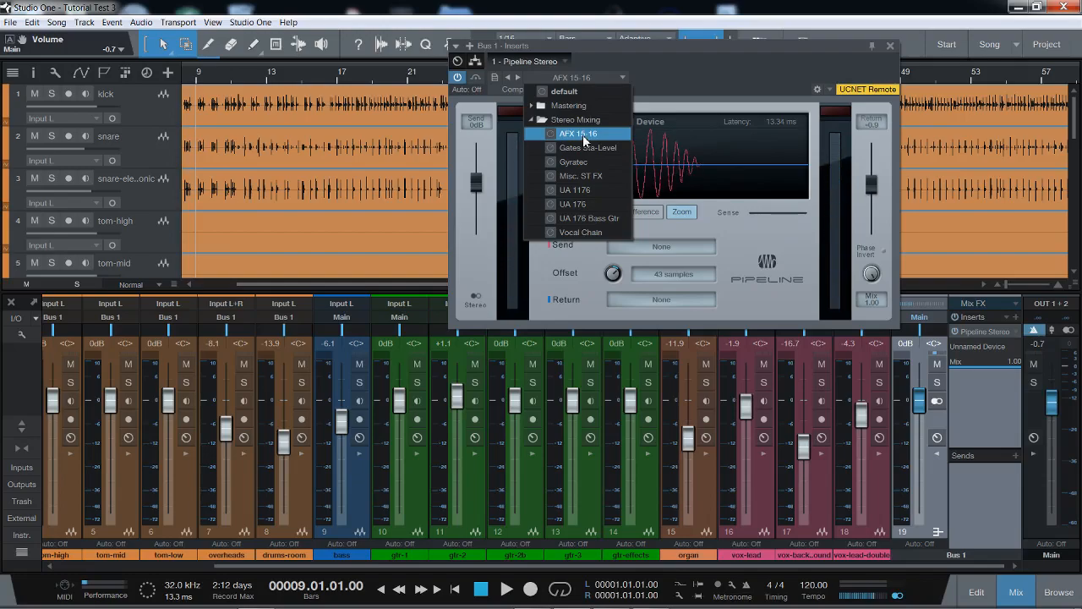
Step: Set Pipeline's send to Stereo 15-16 (OUT 17 + 18) and its return to Stereo 15-16 (IN 17 + 18)
{"action": "left_click", "coordinate": [658, 247]}
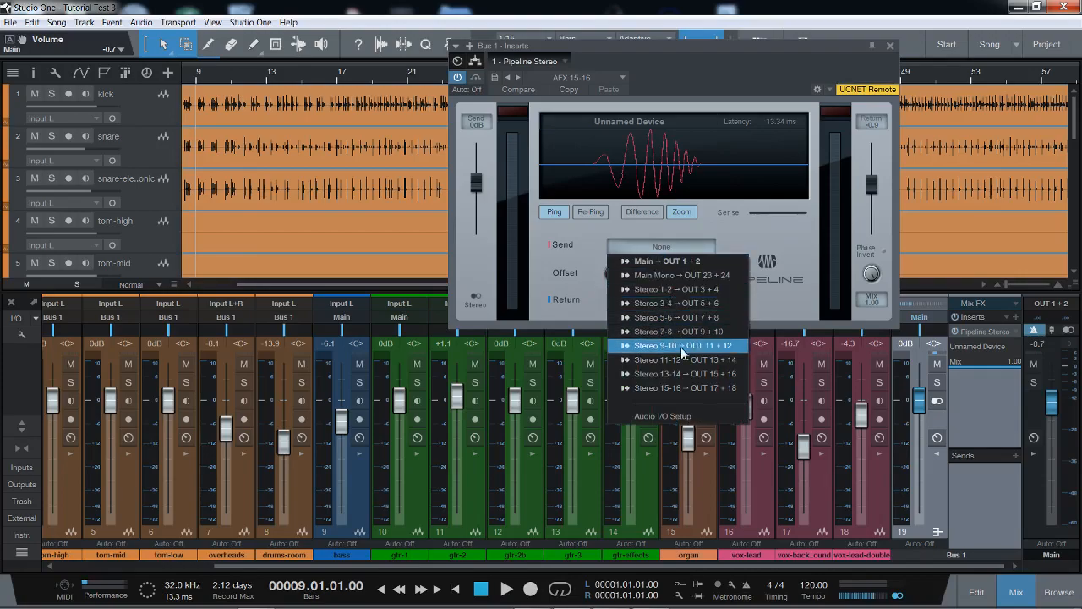
{"action": "left_click", "coordinate": [689, 389]}
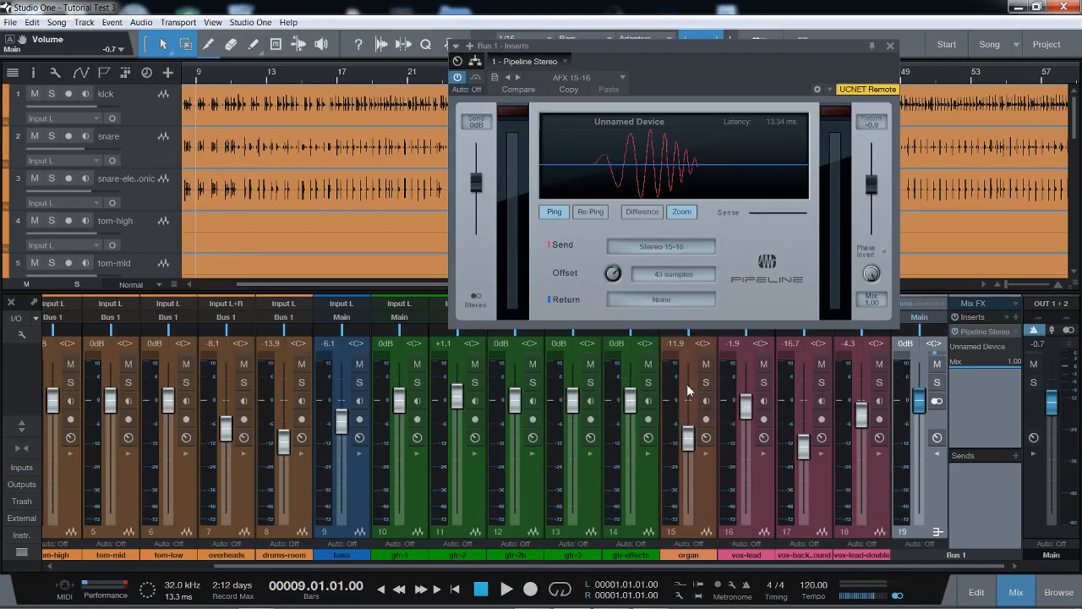
{"action": "left_click", "coordinate": [670, 296]}
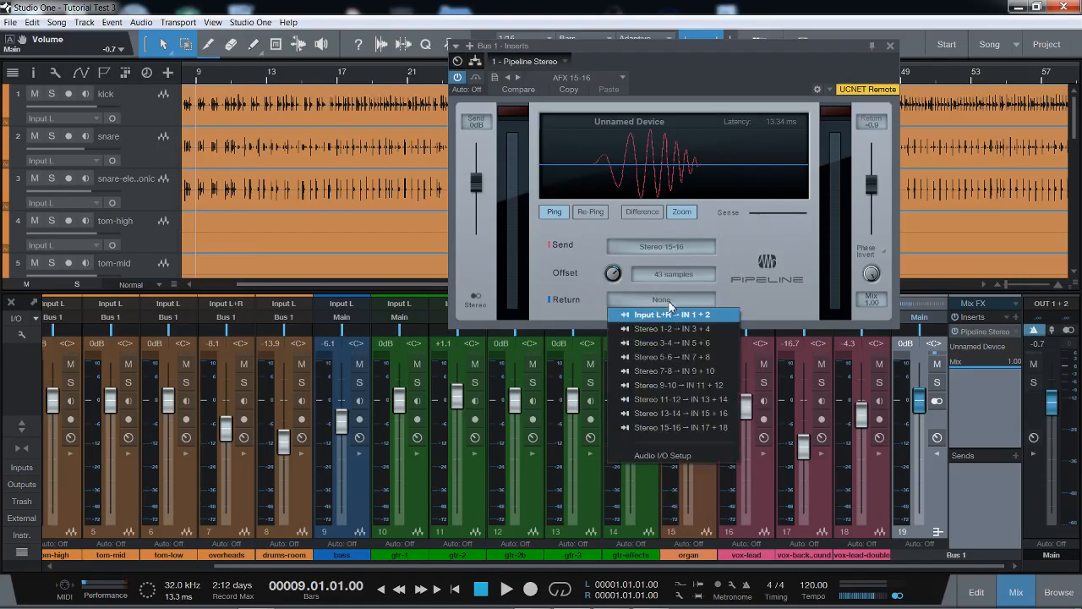
{"action": "left_click", "coordinate": [681, 429]}
{"action": "left_click", "coordinate": [683, 247]}
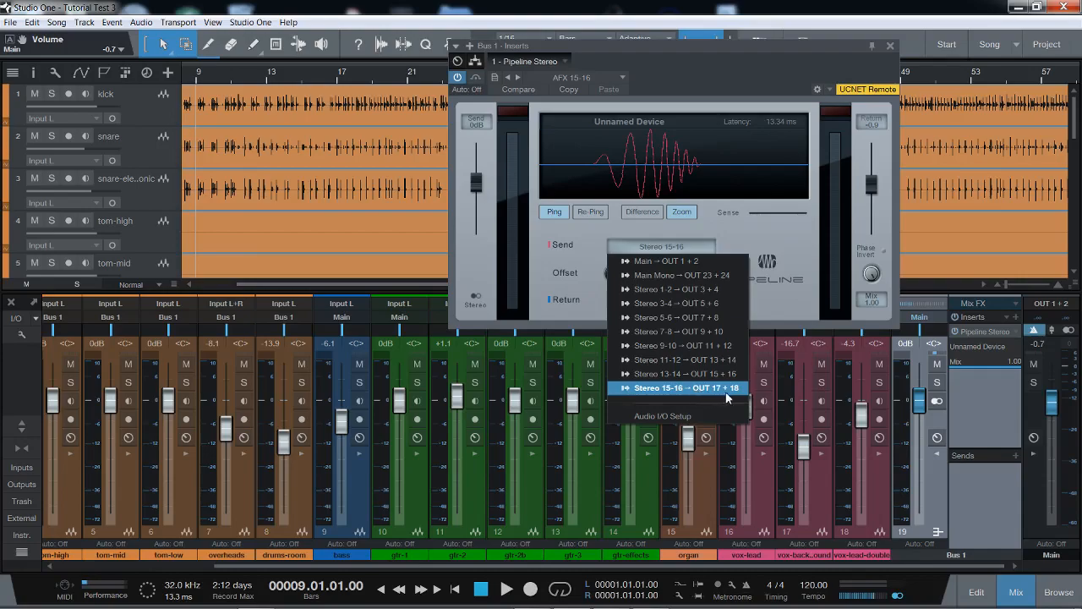
{"action": "left_click", "coordinate": [680, 389]}
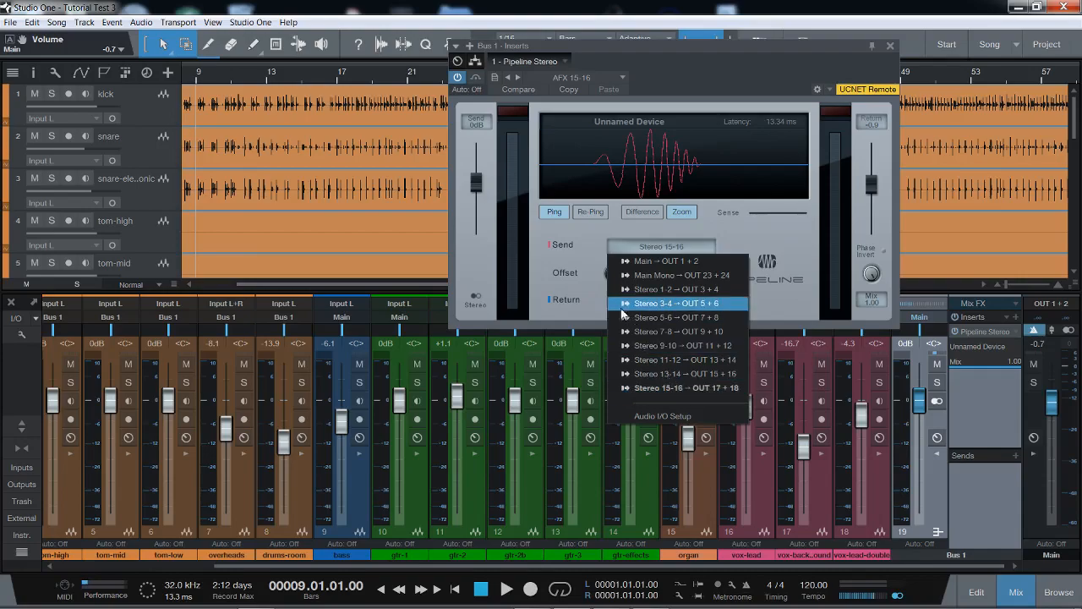
{"action": "left_click", "coordinate": [664, 301]}
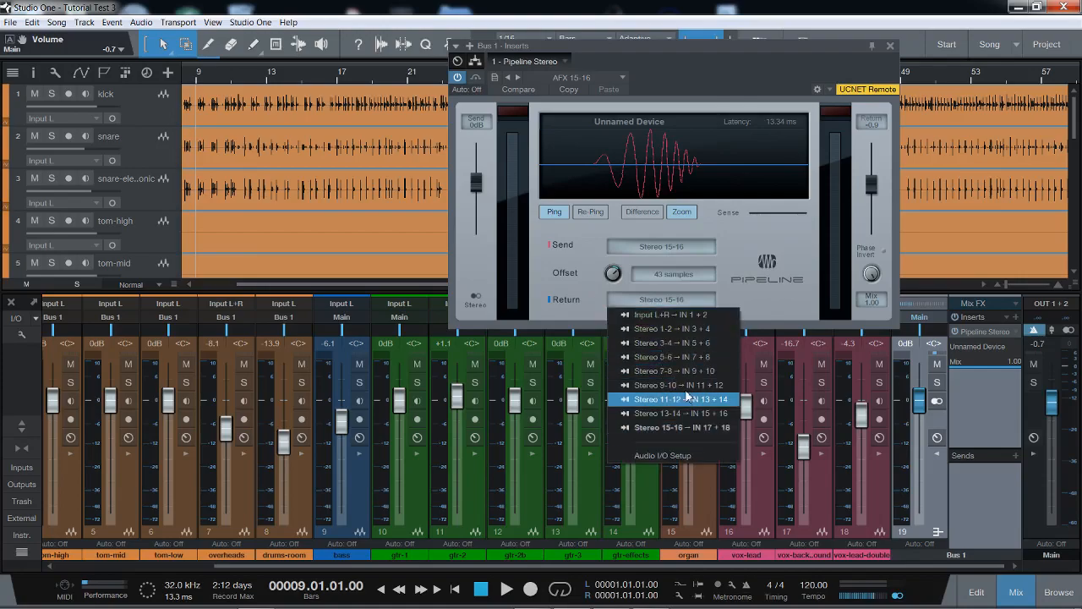
{"action": "left_click", "coordinate": [689, 427]}
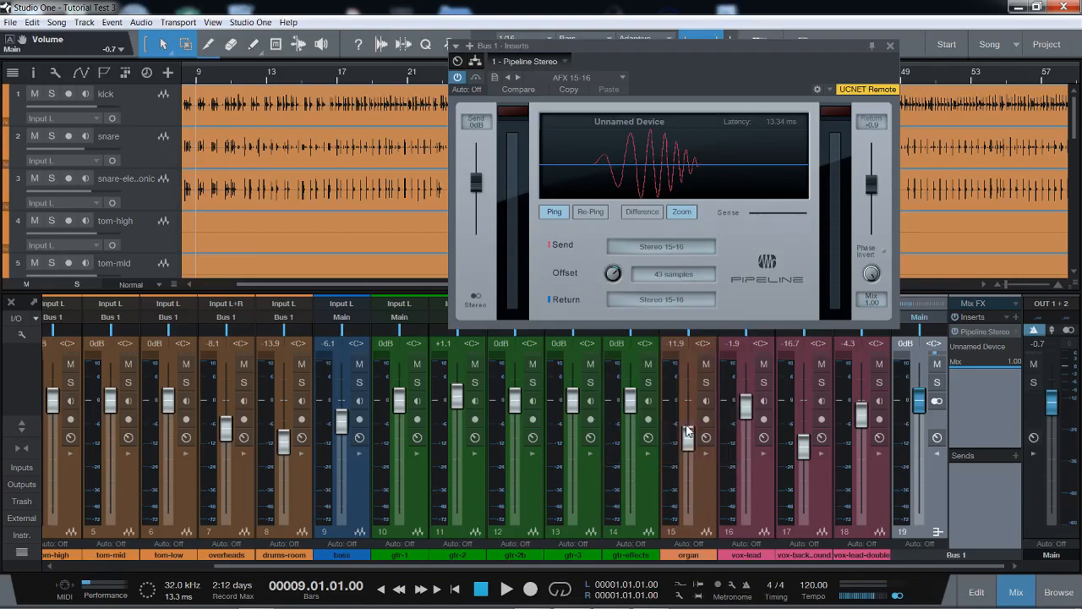
Step: Switch to the Zen Tour control panel, view the effects page for AFX channels 15 and 16, and return to Studio One
{"action": "mouse_move", "coordinate": [550, 604]}
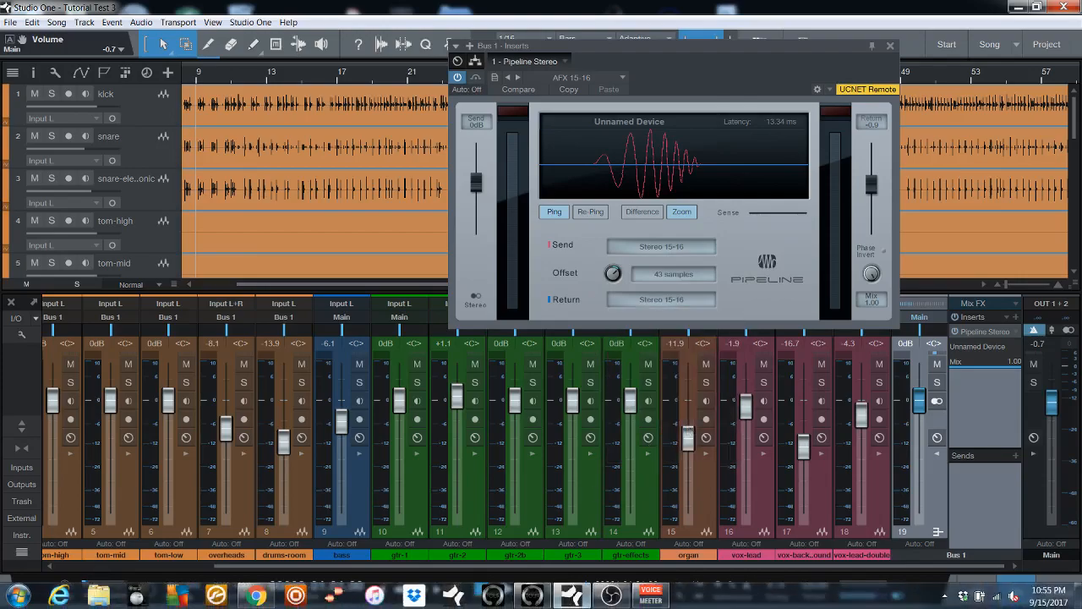
{"action": "left_click", "coordinate": [534, 596]}
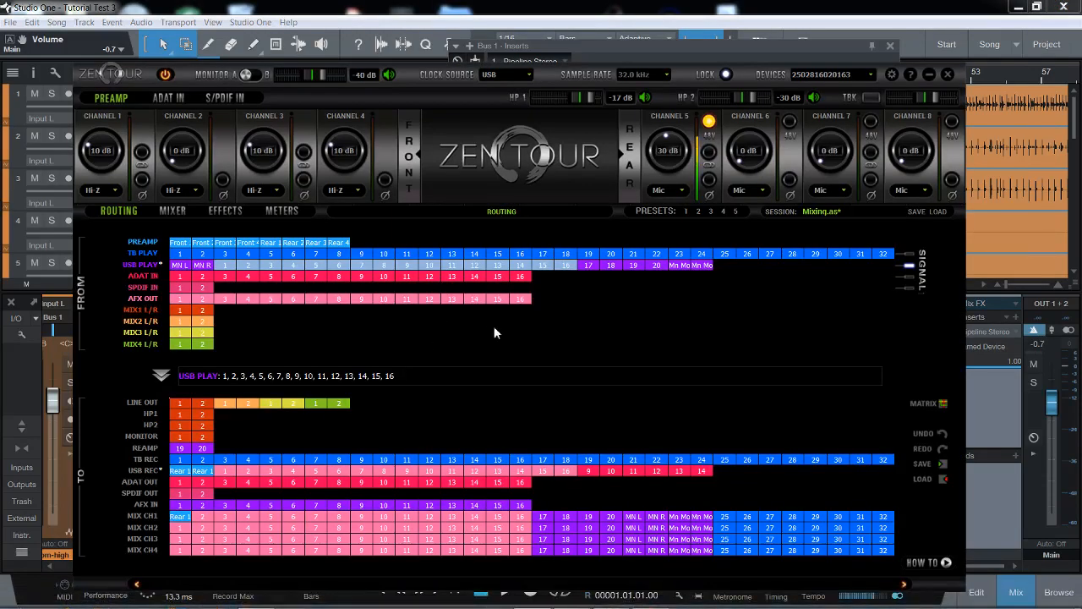
{"action": "left_click", "coordinate": [224, 211]}
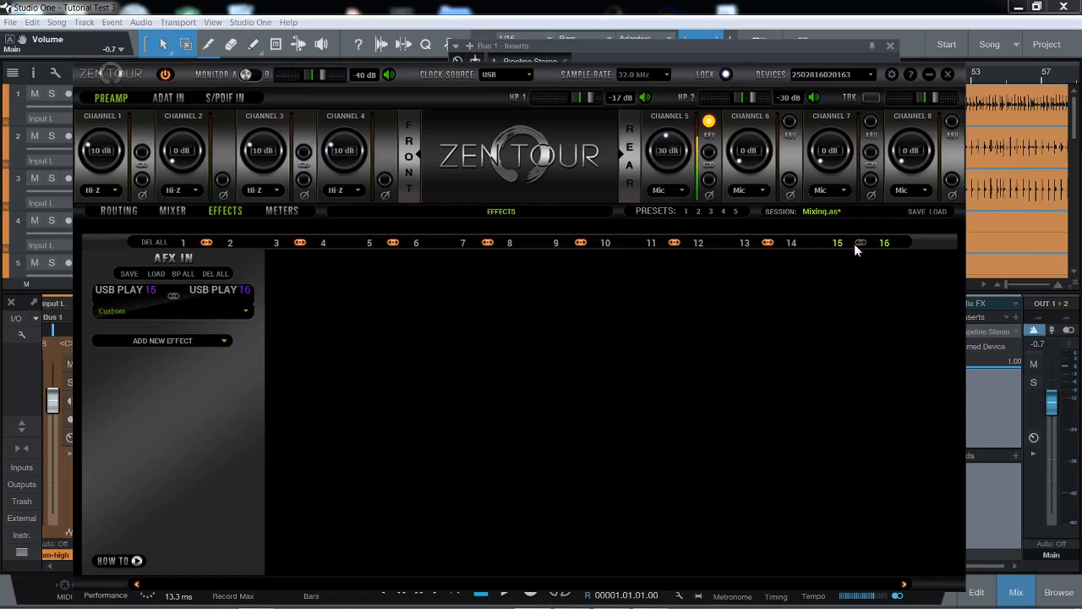
{"action": "left_click", "coordinate": [900, 12]}
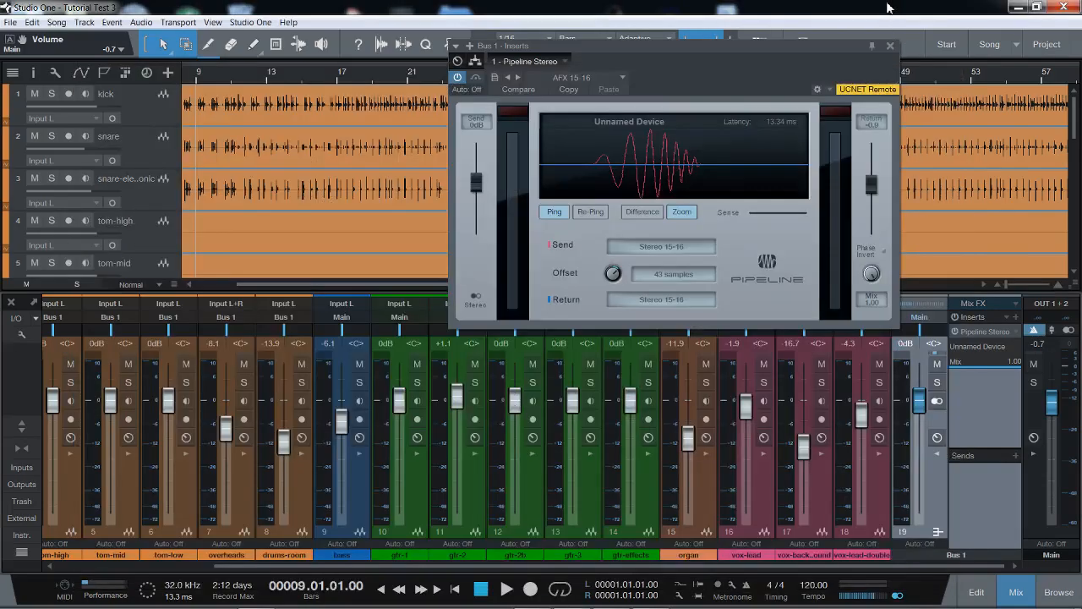
Step: Re-ping the Zen Tour loop in Pipeline and set the offset to 24 samples to align the returned waveform with the sent one
{"action": "left_click_drag", "start_coordinate": [732, 51], "coordinate": [449, 60]}
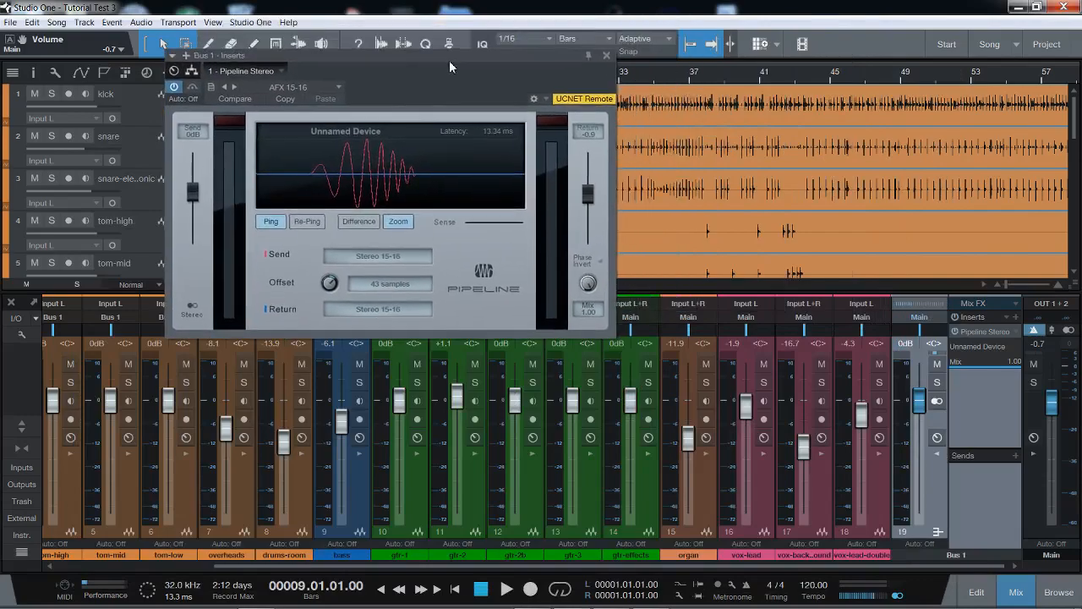
{"action": "left_click", "coordinate": [309, 222]}
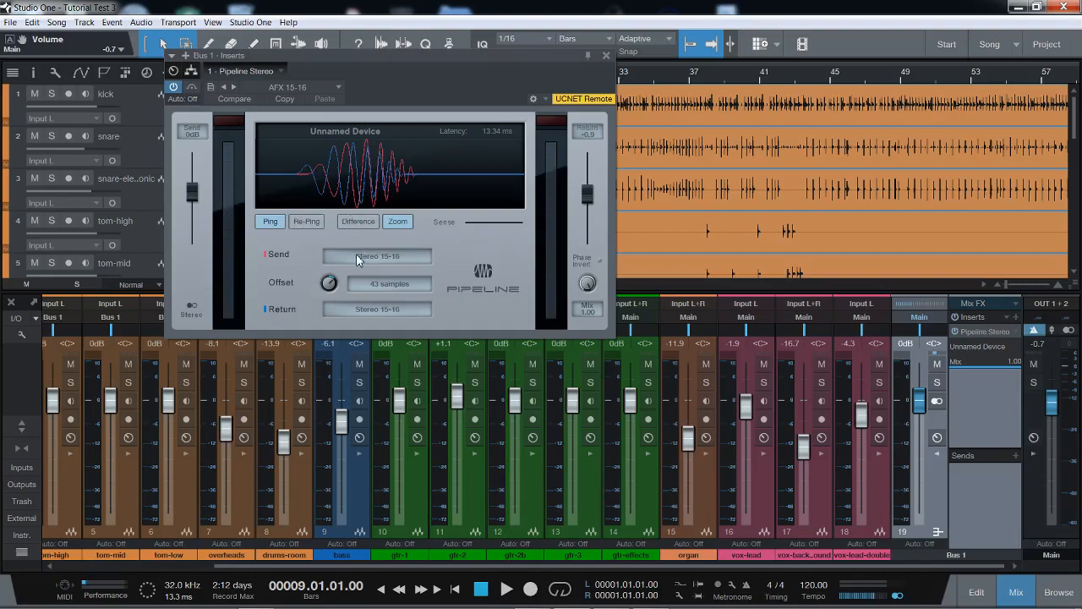
{"action": "left_click_drag", "start_coordinate": [328, 285], "coordinate": [331, 292]}
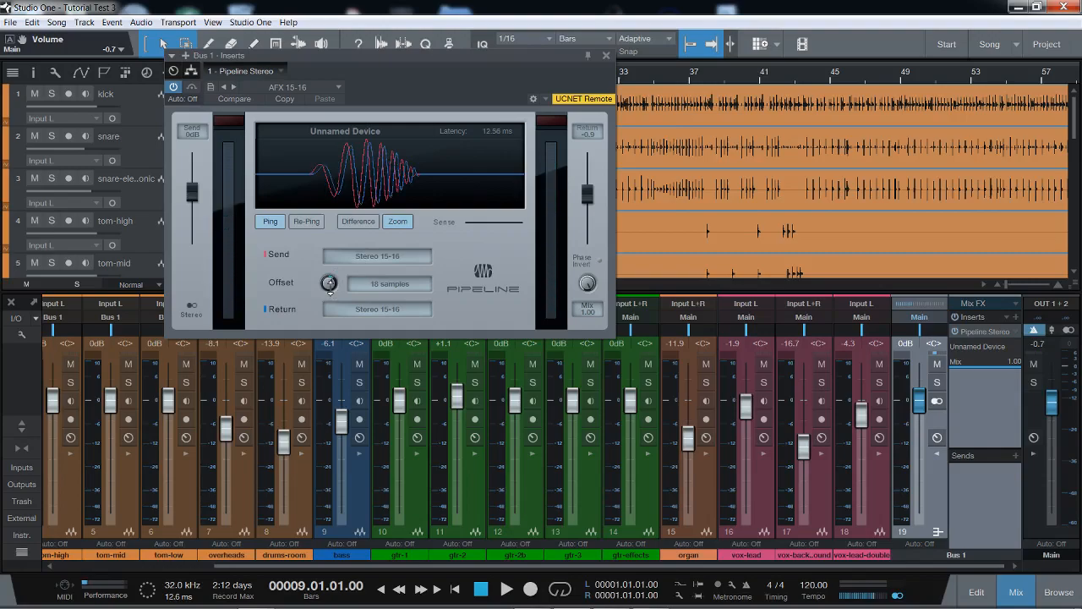
{"action": "left_click_drag", "start_coordinate": [330, 291], "coordinate": [329, 283]}
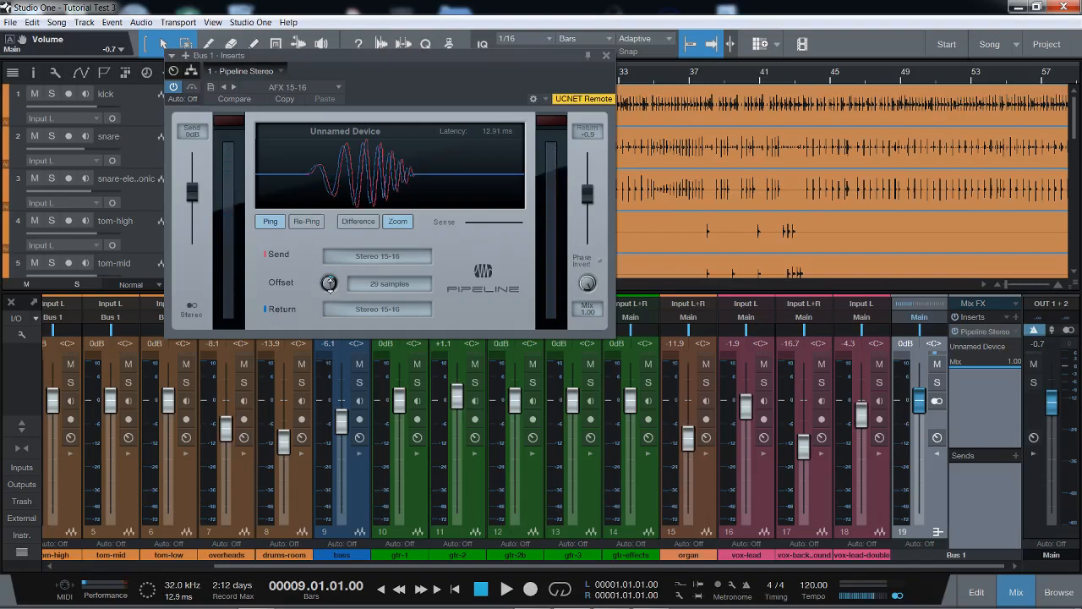
{"action": "scroll", "coordinate": [329, 283], "scroll_direction": "down", "scroll_amount": 4}
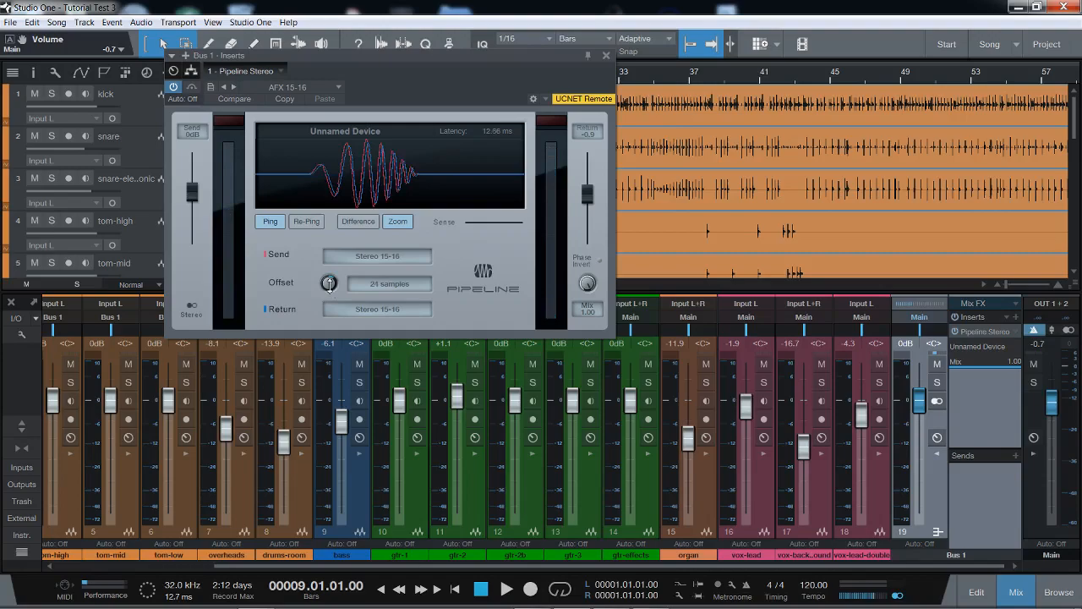
{"action": "scroll", "coordinate": [329, 282], "scroll_direction": "up", "scroll_amount": 3}
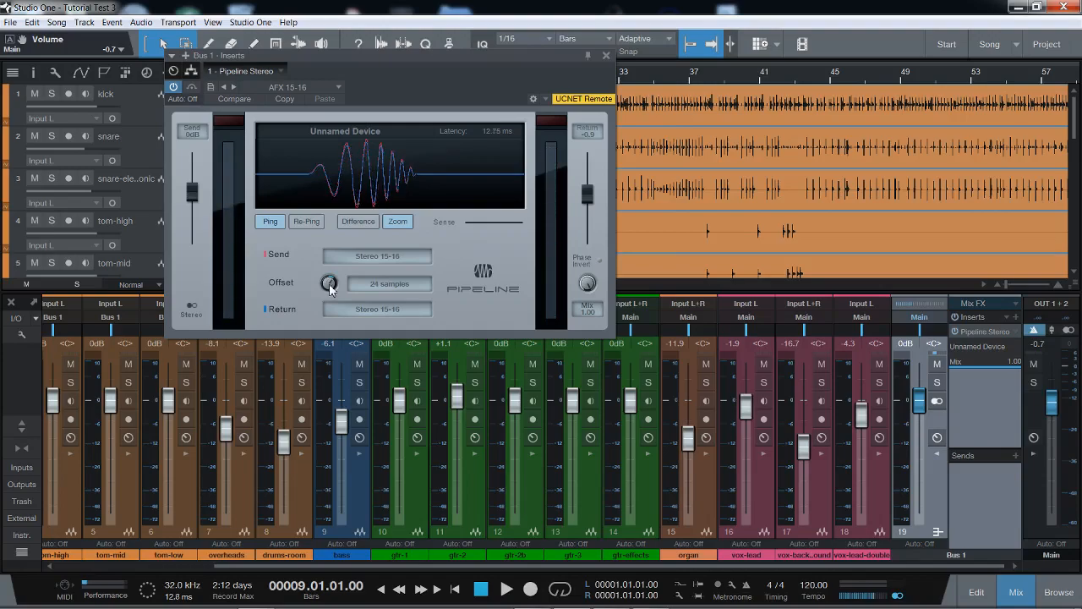
Step: Switch to the Zen Tour control panel and add the Tube 176 vintage compressor to AFX channels 15-16
{"action": "mouse_move", "coordinate": [526, 606]}
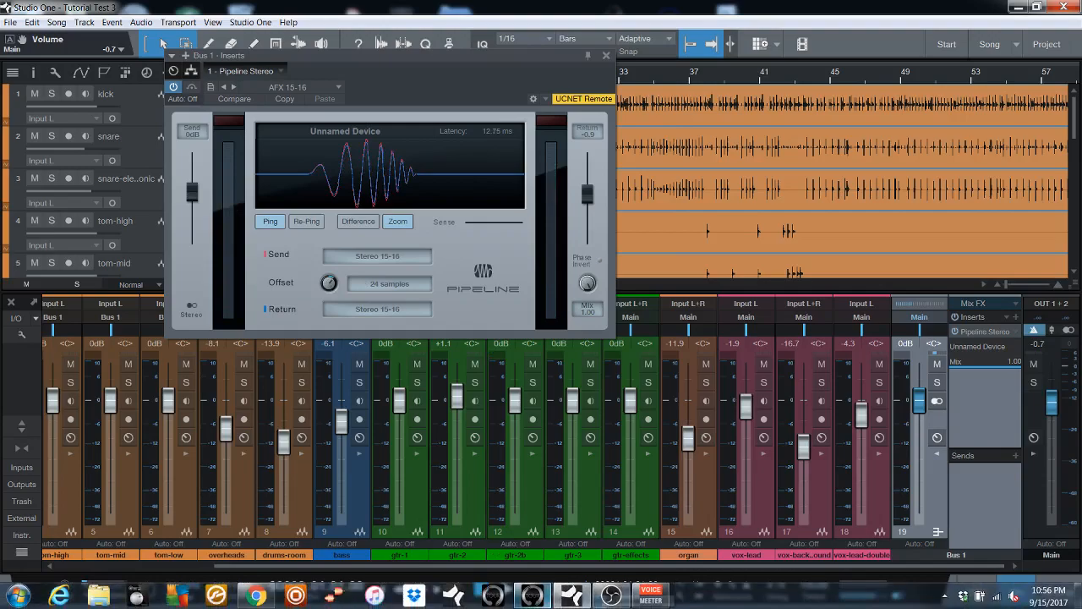
{"action": "left_click", "coordinate": [533, 597]}
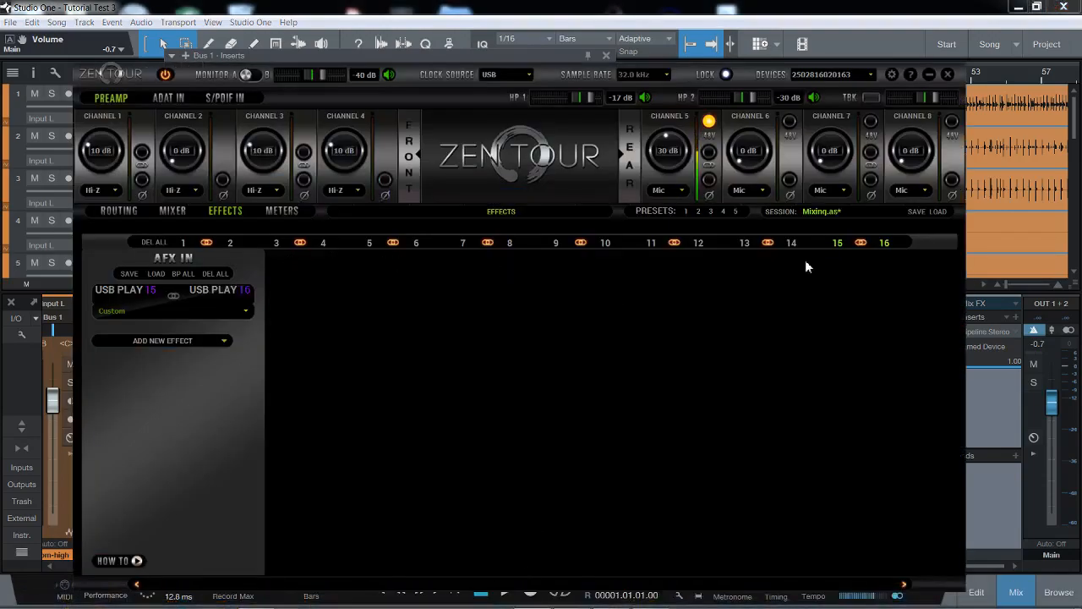
{"action": "left_click", "coordinate": [225, 342]}
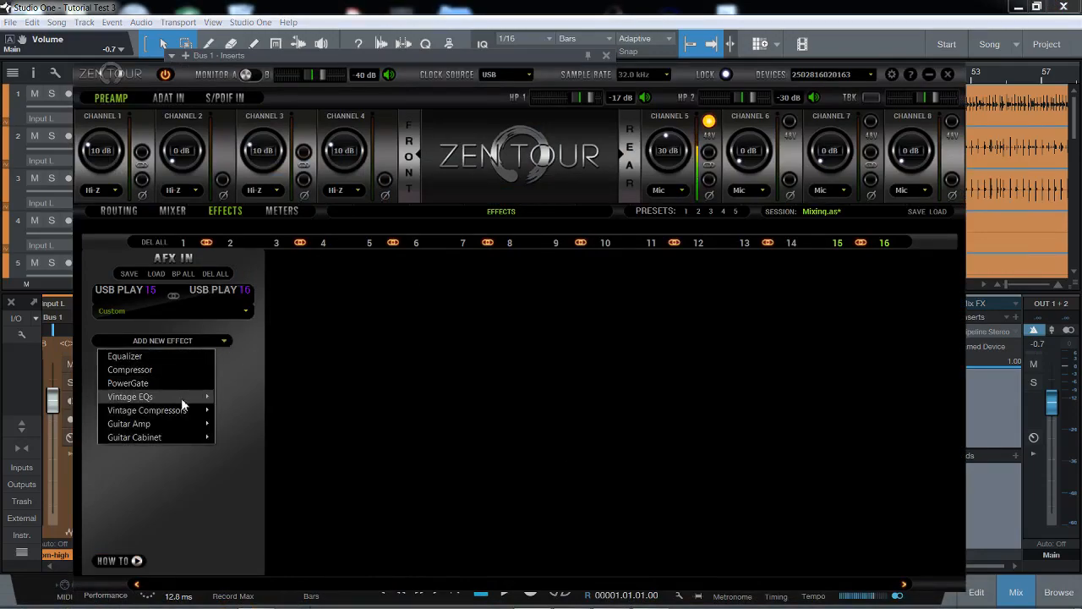
{"action": "mouse_move", "coordinate": [183, 402]}
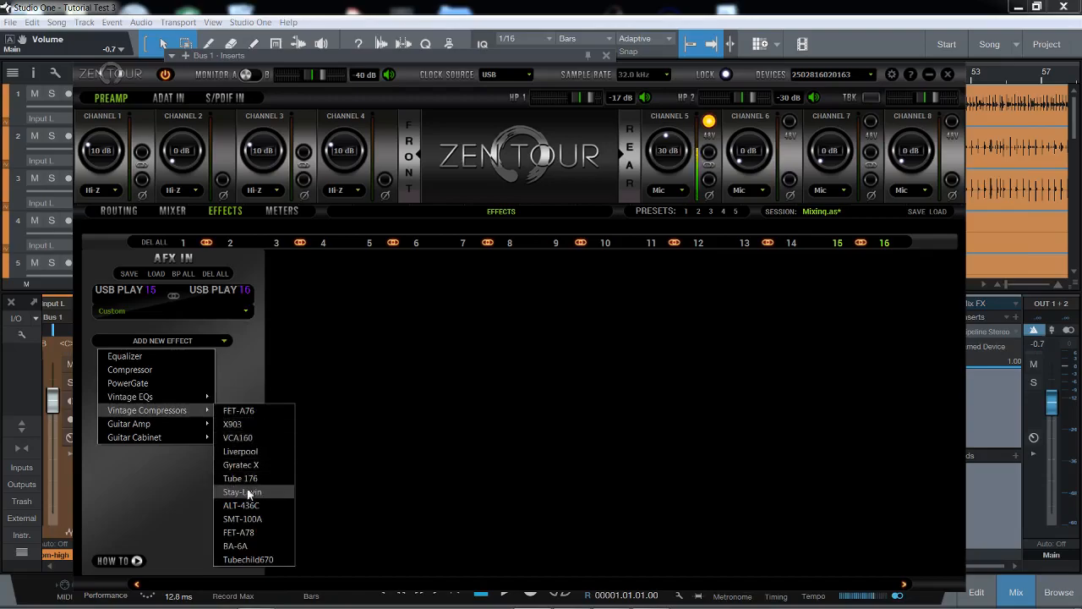
{"action": "left_click", "coordinate": [241, 478]}
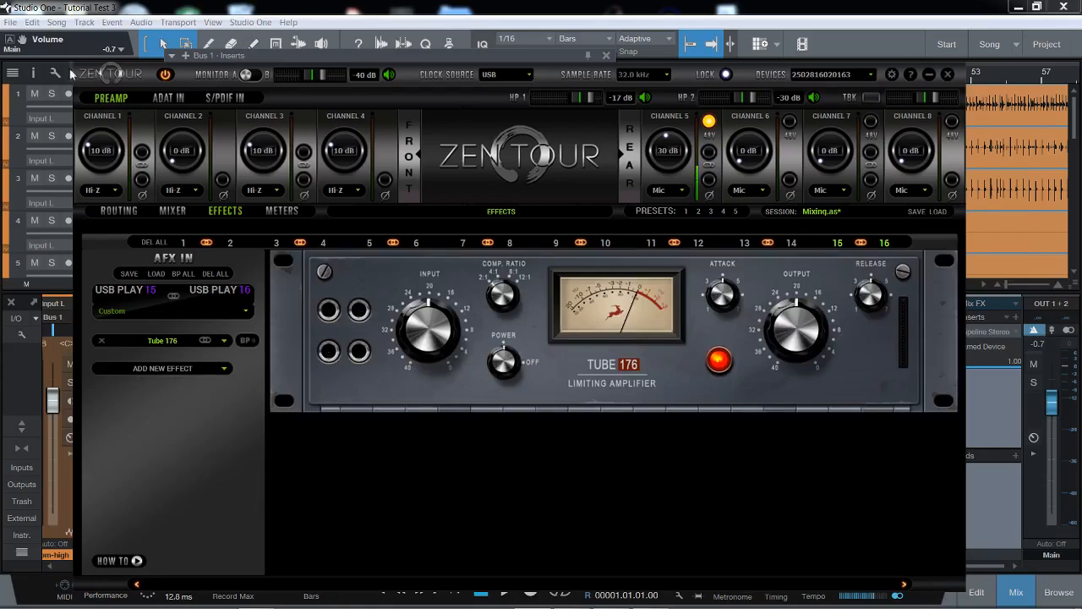
Step: Shrink and reposition the Zen Tour panel, and reduce the Studio One window so Pipeline and the Tube 176 are both in view
{"action": "left_click_drag", "start_coordinate": [74, 64], "coordinate": [388, 62]}
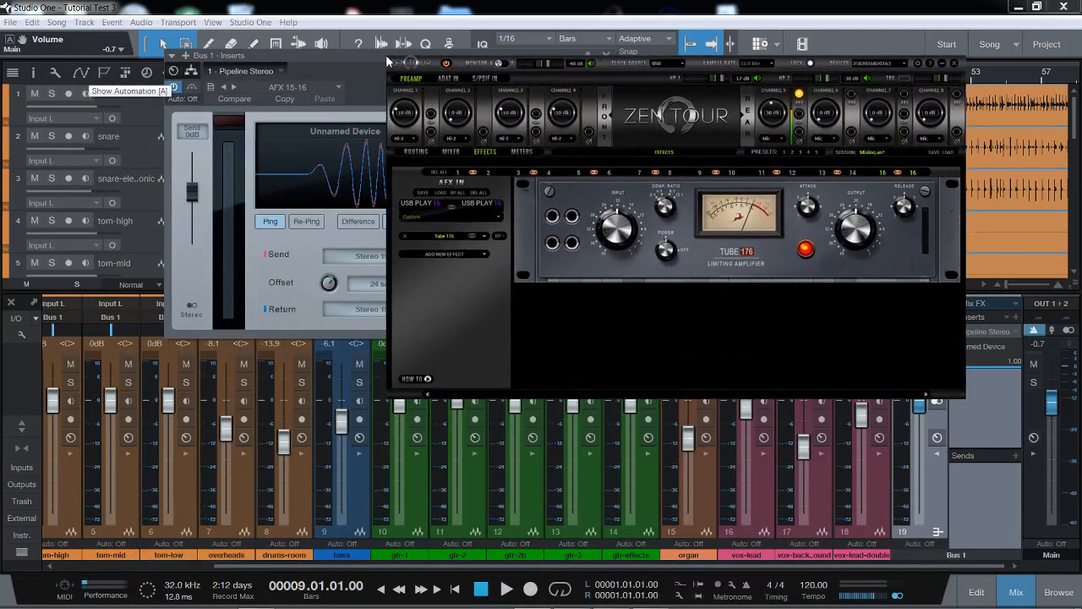
{"action": "left_click_drag", "start_coordinate": [719, 66], "coordinate": [773, 160]}
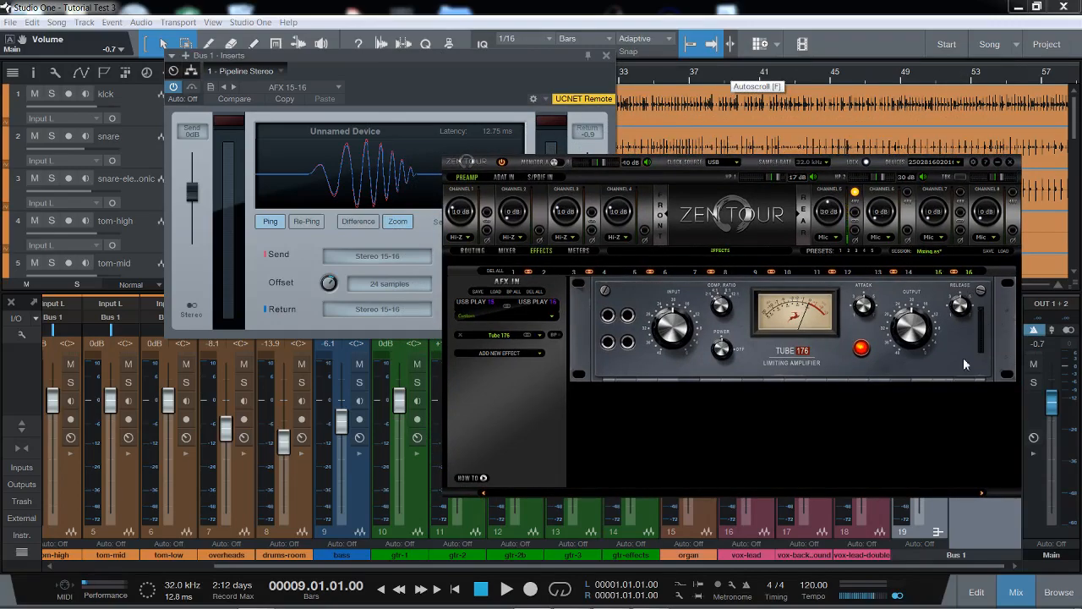
{"action": "left_click", "coordinate": [1039, 7]}
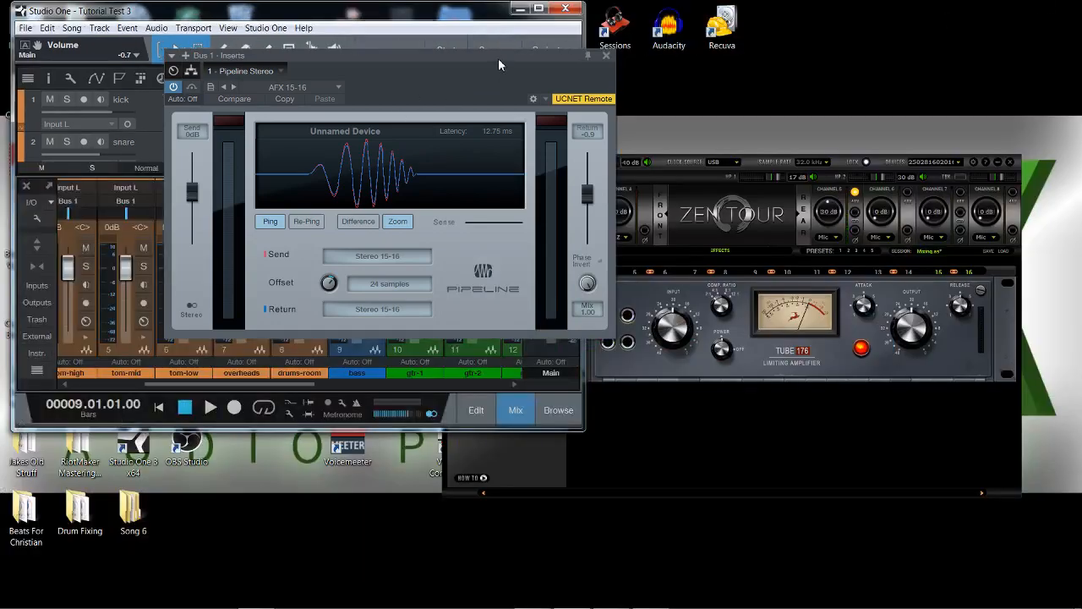
Step: Re-ping the Pipeline loop repeatedly to check the signal returning through the Tube 176
{"action": "left_click", "coordinate": [306, 221]}
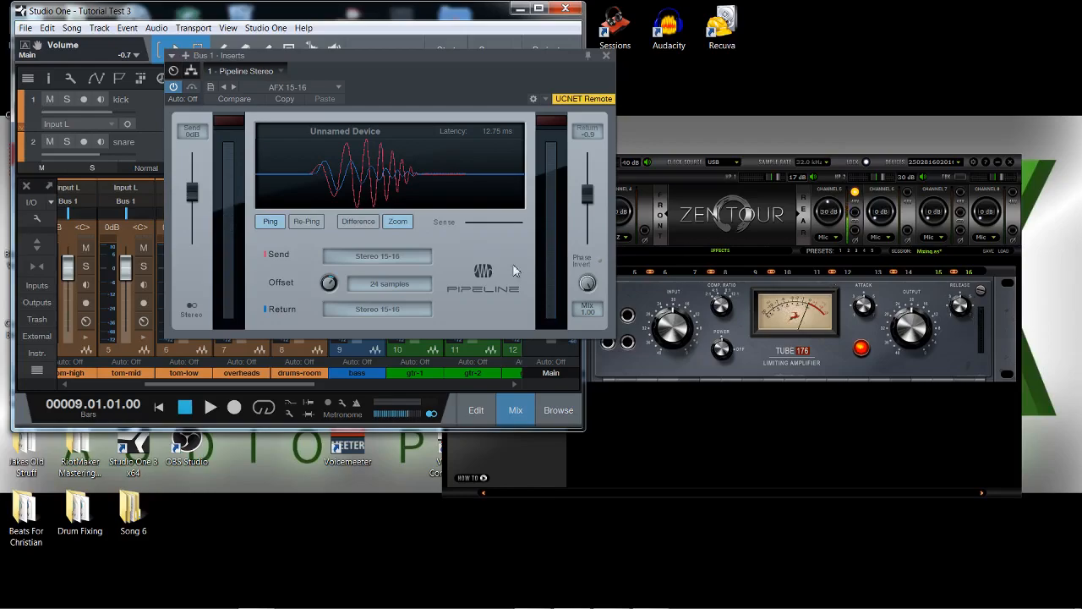
{"action": "left_click", "coordinate": [302, 221]}
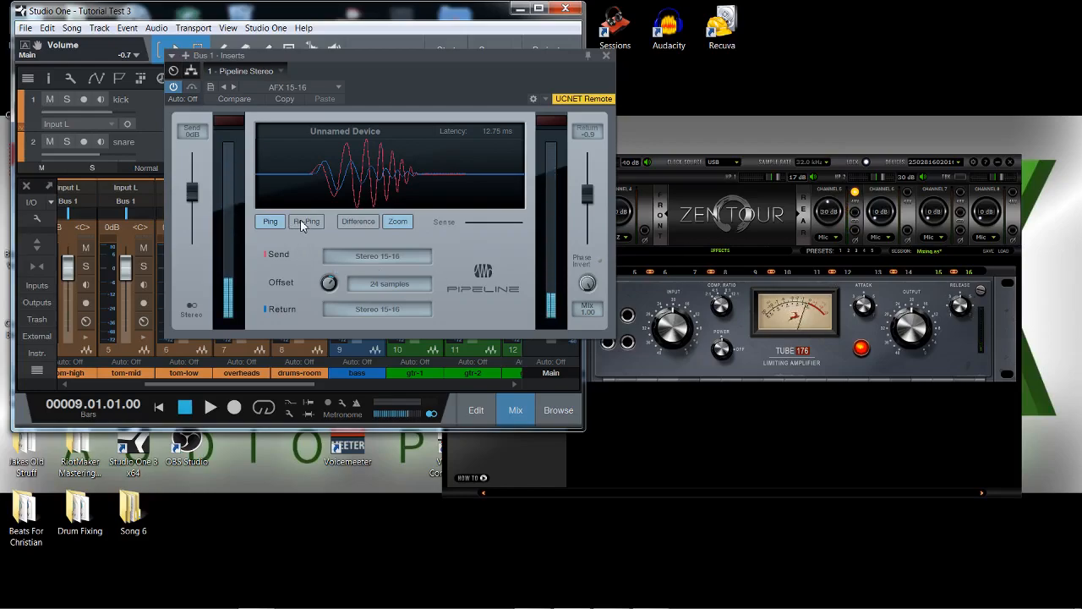
{"action": "left_click", "coordinate": [302, 221]}
{"action": "left_click", "coordinate": [300, 219]}
{"action": "left_click", "coordinate": [301, 220]}
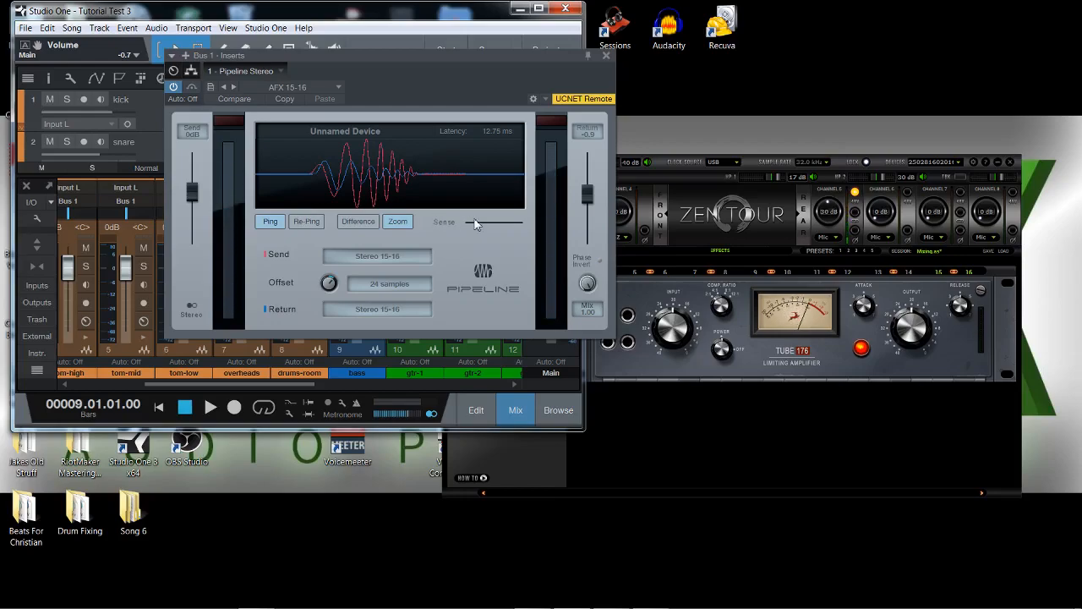
Step: Re-ping the loop and adjust Pipeline's offset to 27 samples to realign the compressed return with the sent waveform
{"action": "left_click", "coordinate": [310, 223]}
{"action": "left_click_drag", "start_coordinate": [328, 284], "coordinate": [326, 292]}
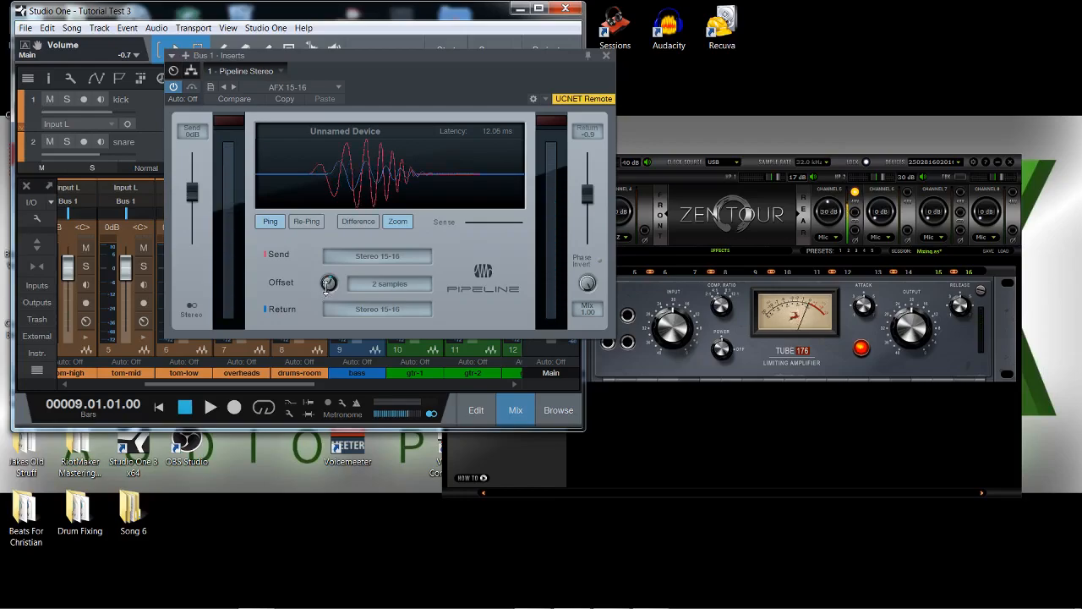
{"action": "left_click_drag", "start_coordinate": [327, 284], "coordinate": [329, 285]}
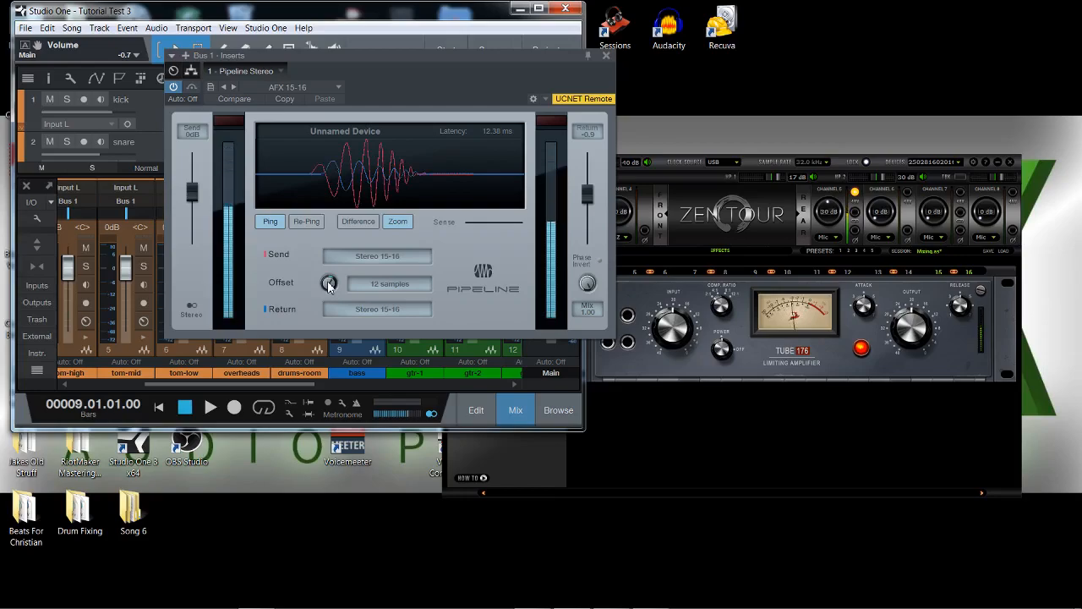
{"action": "left_click_drag", "start_coordinate": [328, 283], "coordinate": [328, 279]}
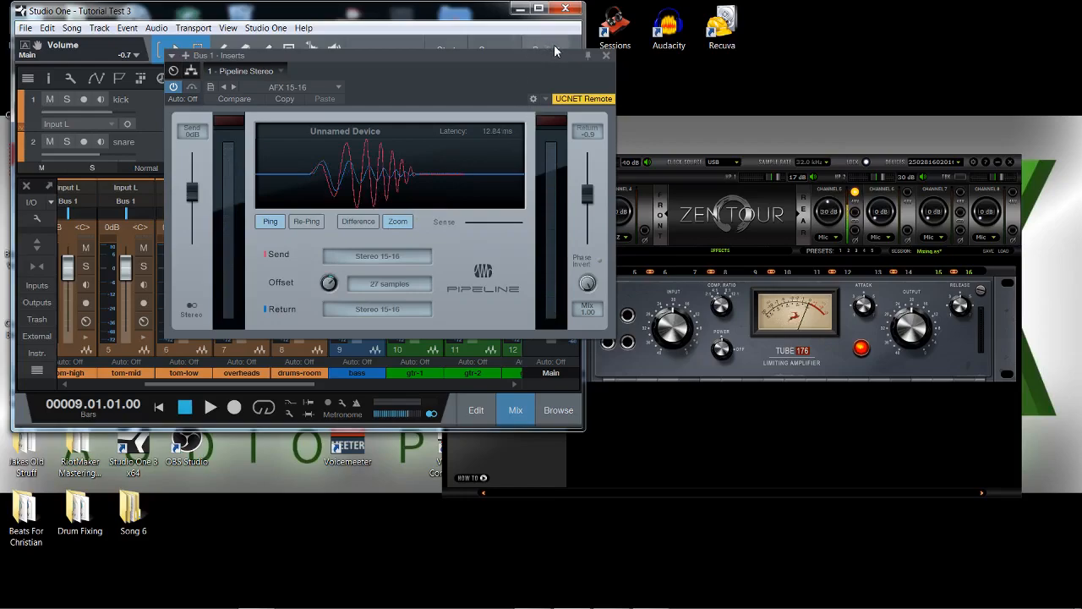
Step: Close the Pipeline insert window and maximize Studio One to show the full arrangement and mixer
{"action": "left_click", "coordinate": [607, 56]}
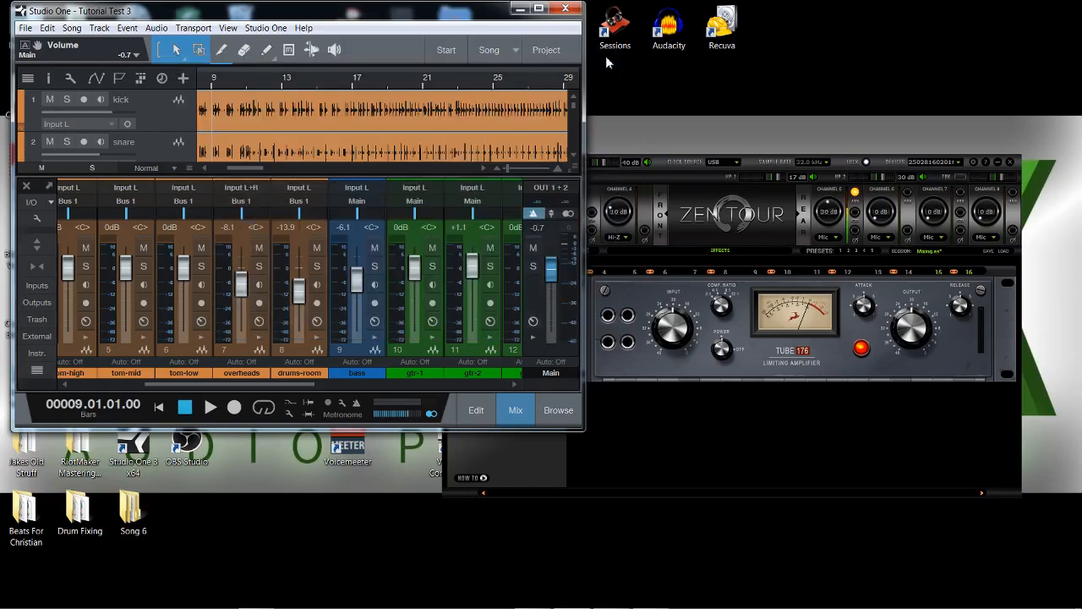
{"action": "key", "text": "alt"}
{"action": "left_click", "coordinate": [539, 9]}
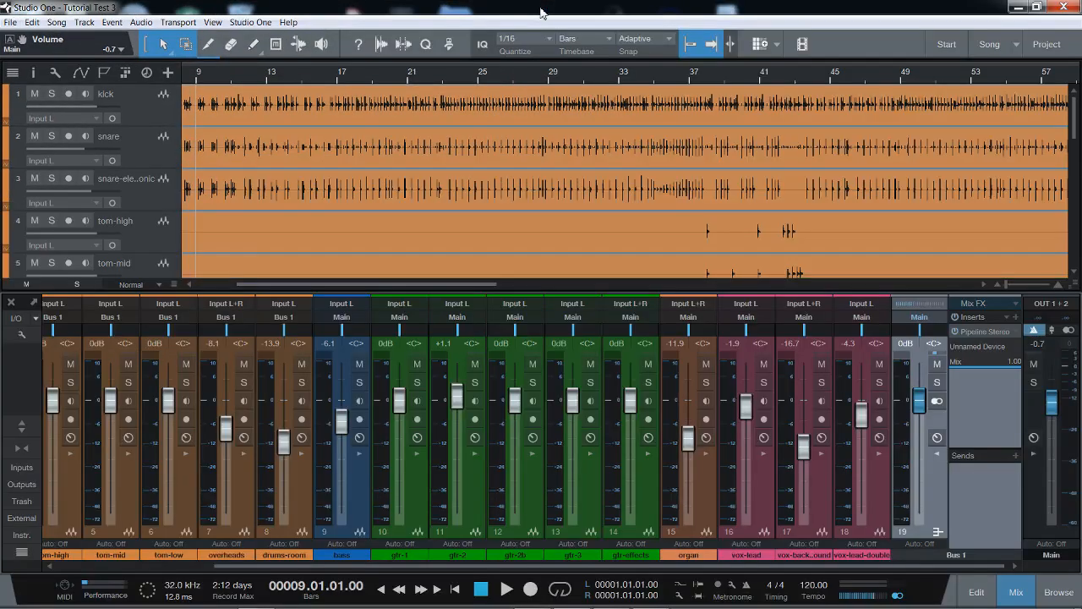